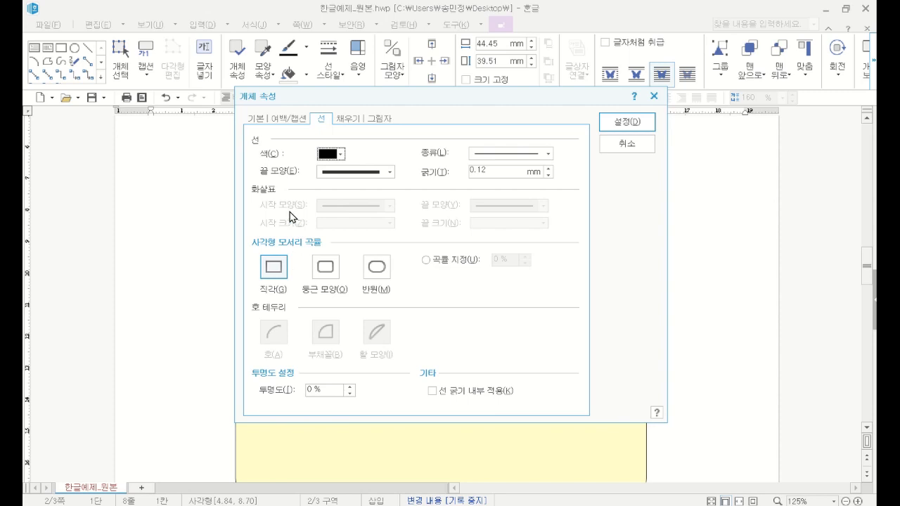
Step: Fill the square with a light peach face colour and nudge it into place in the upper-left area of the yellow rounded shape
click(350, 120)
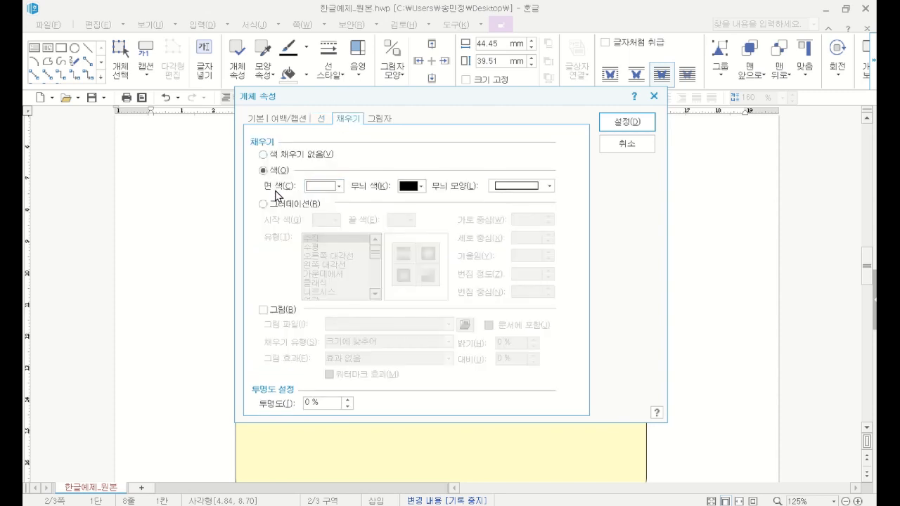
click(317, 193)
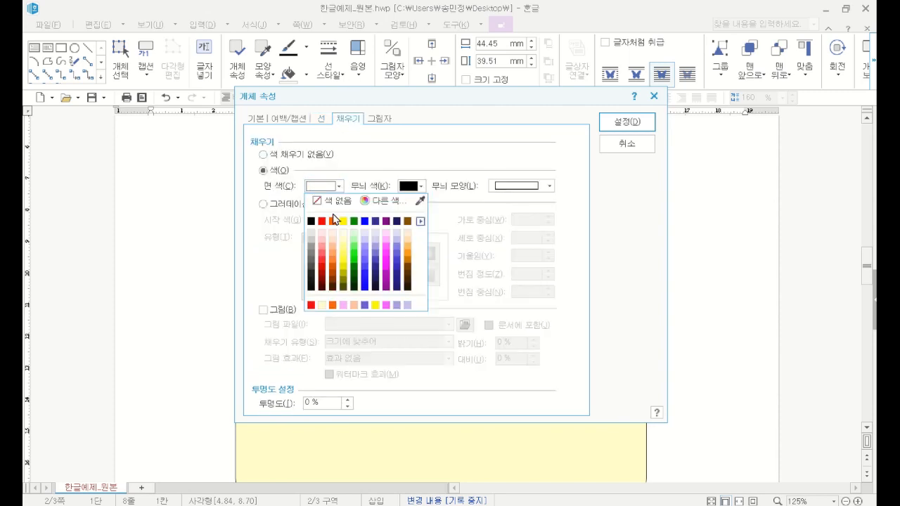
click(328, 247)
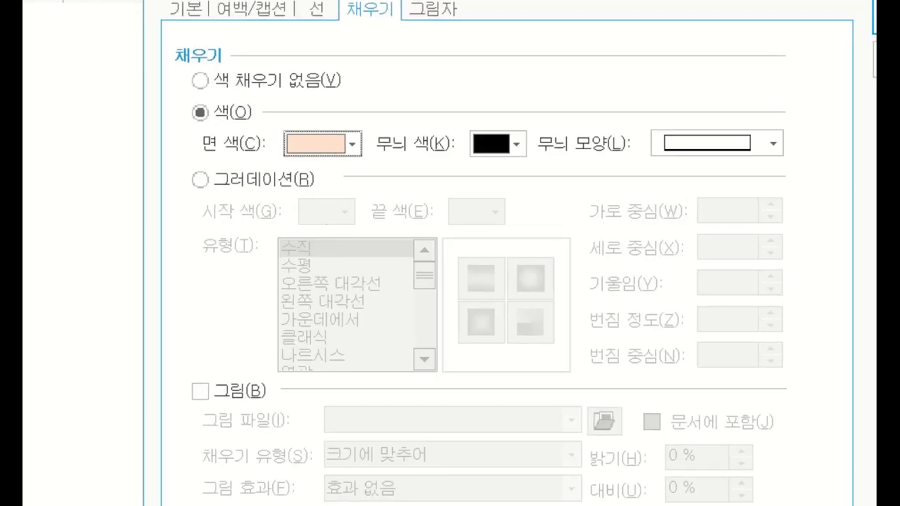
drag(190, 124, 236, 124)
mouse_move(348, 167)
mouse_down()
mouse_move(279, 145)
mouse_move(344, 173)
mouse_up()
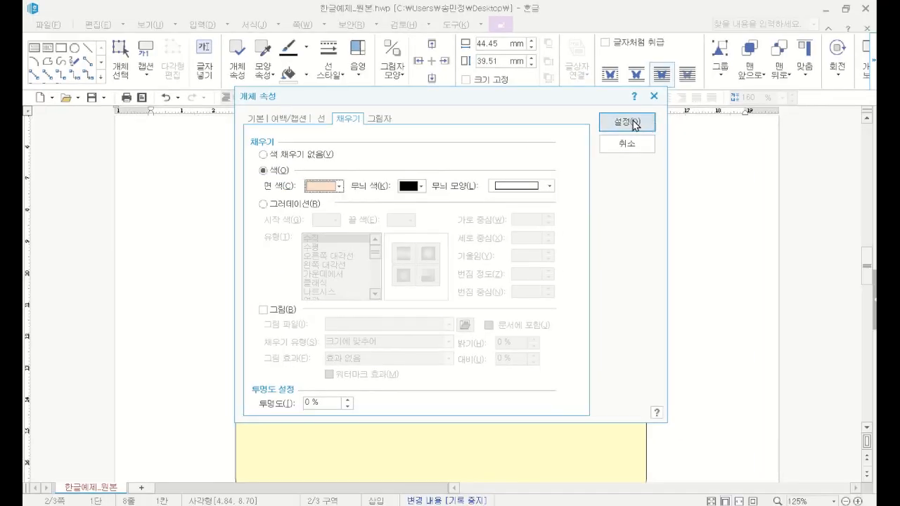
click(631, 121)
drag(398, 253, 387, 248)
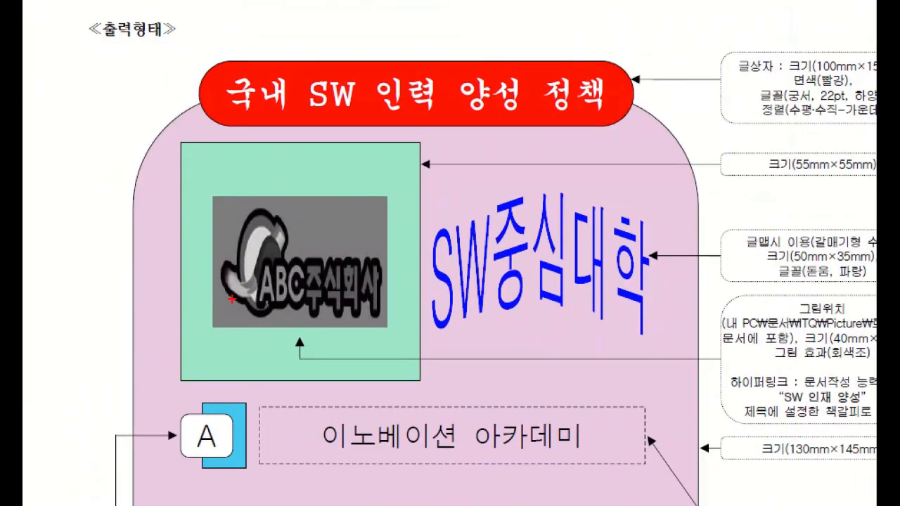
Step: Check the problem sheet PDF for the logo picture's file name, size and picture effect, and return to the Hangul document
mouse_move(371, 311)
mouse_down()
mouse_move(233, 303)
mouse_move(352, 197)
mouse_move(382, 310)
mouse_up()
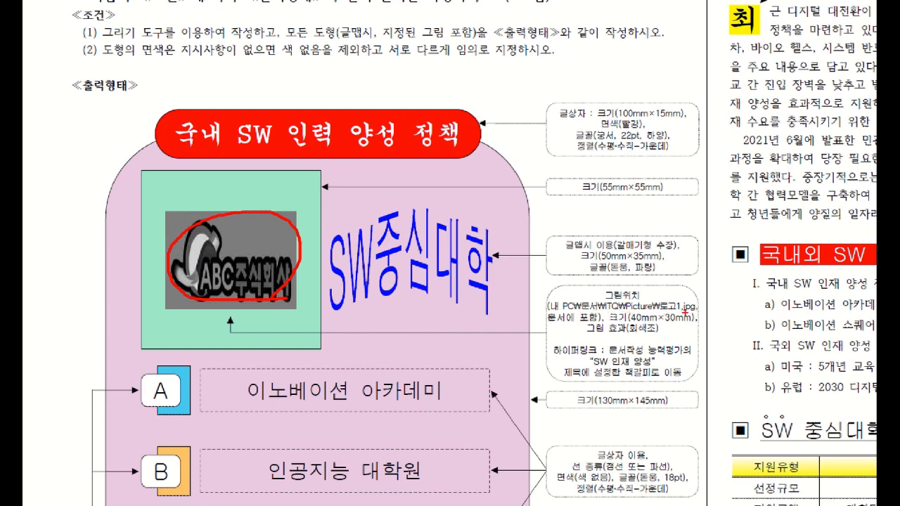
drag(659, 316, 697, 314)
drag(630, 324, 678, 323)
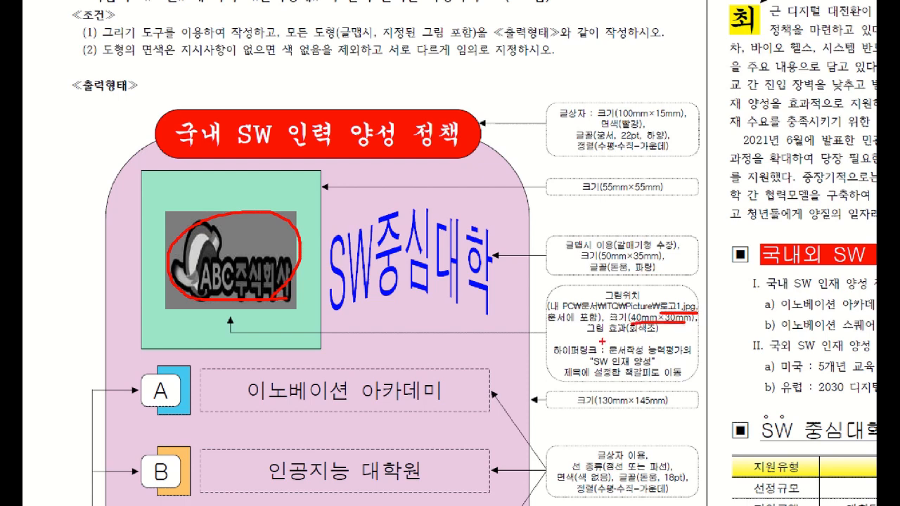
drag(588, 337, 653, 337)
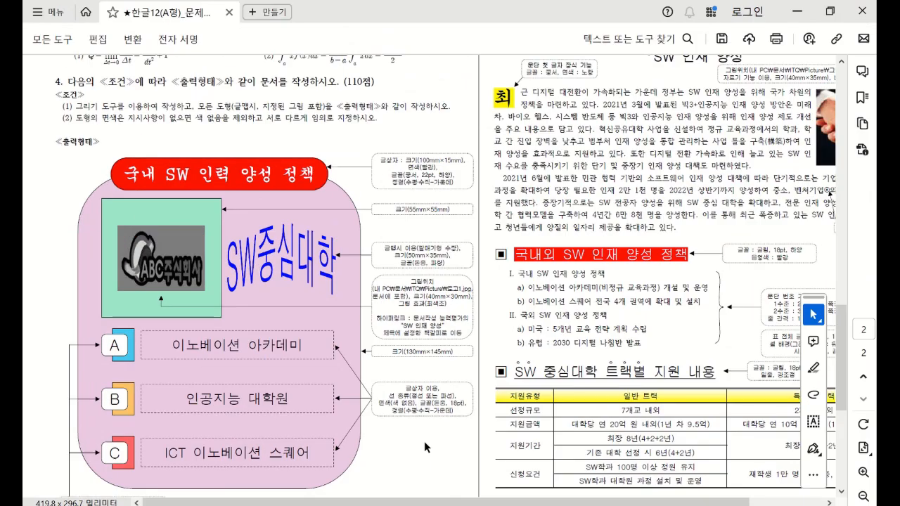
mouse_move(697, 505)
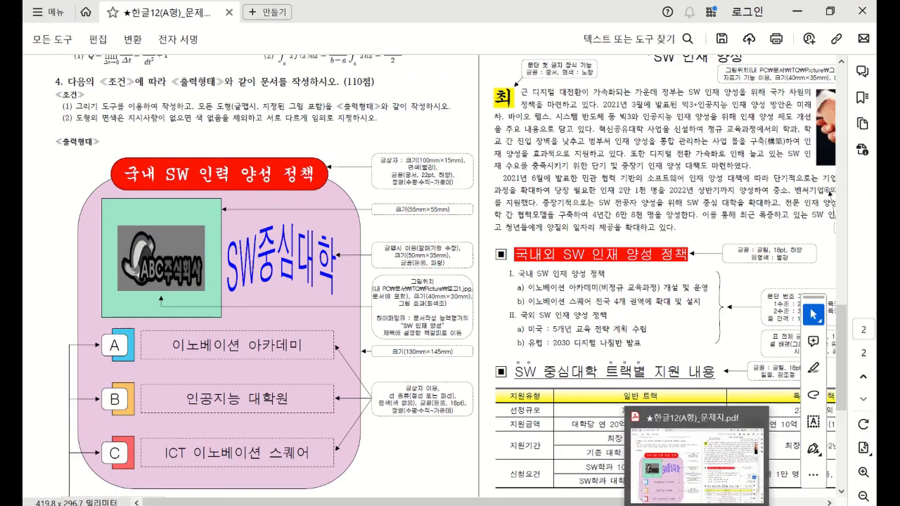
click(697, 505)
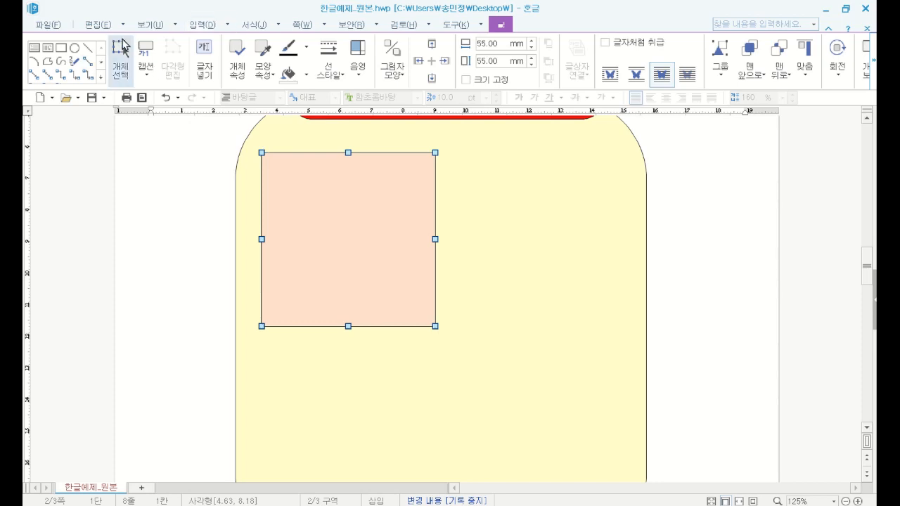
Step: Insert the picture 로고1 from the Documents folder ITQ\Picture, drawn about 67 × 22 mm across the edge of the yellow shape
click(201, 24)
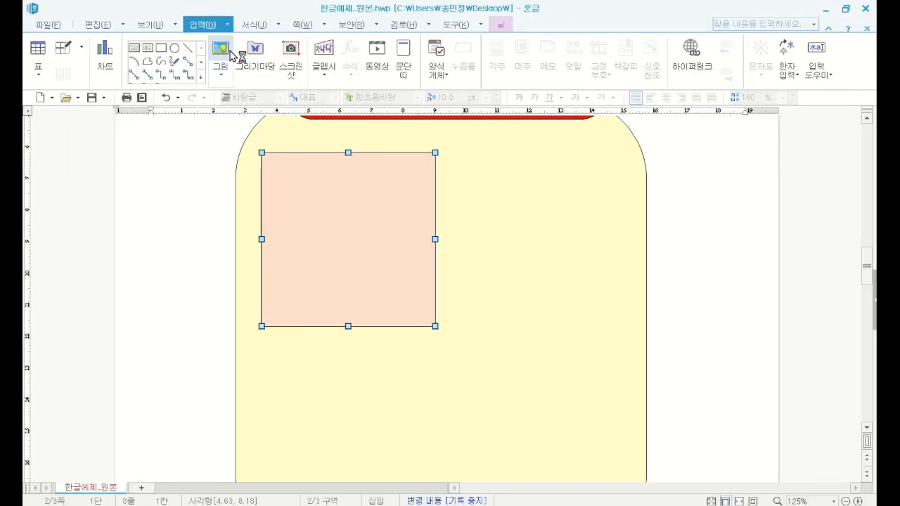
click(262, 96)
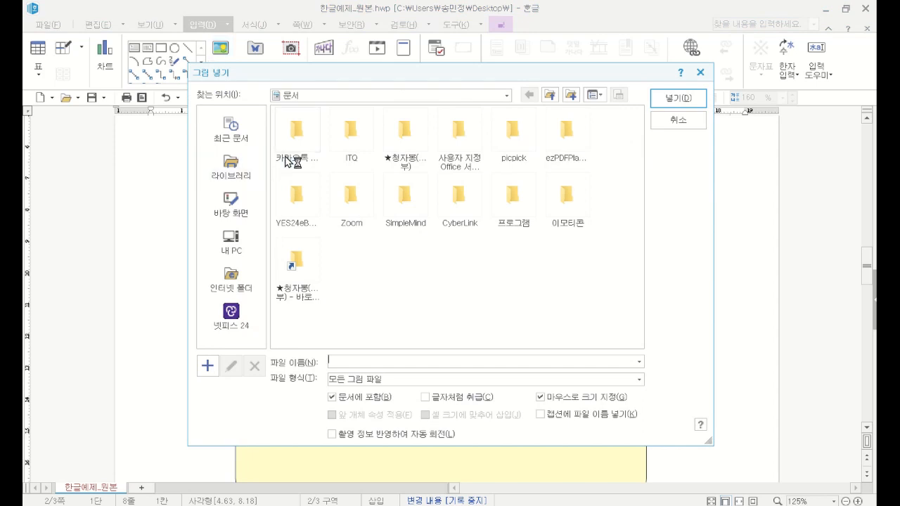
double_click(352, 137)
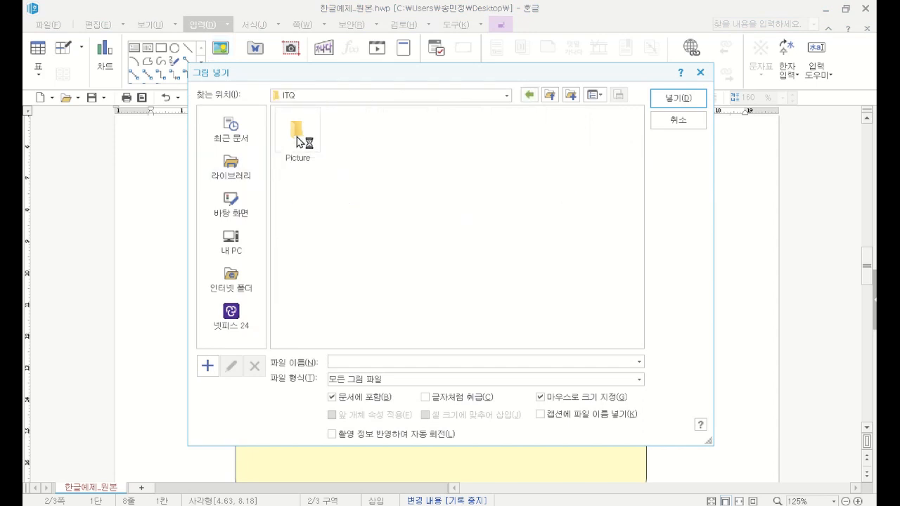
double_click(297, 142)
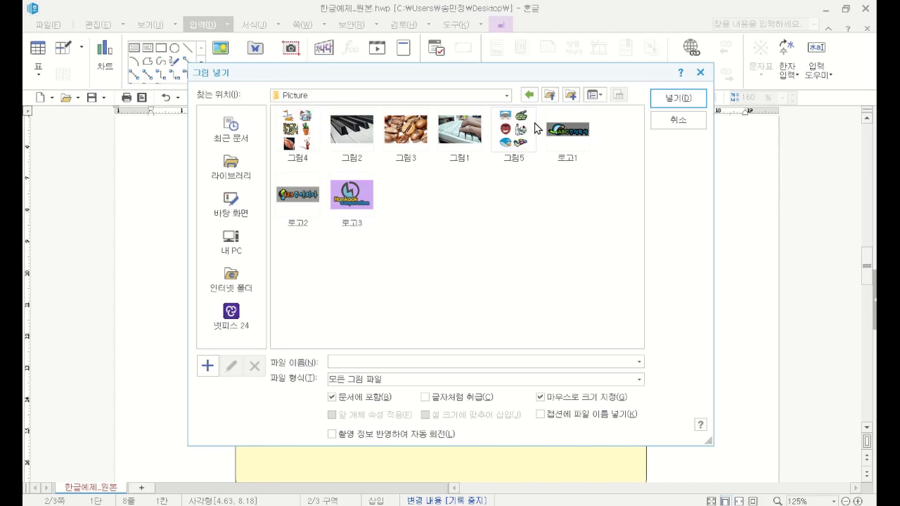
click(578, 137)
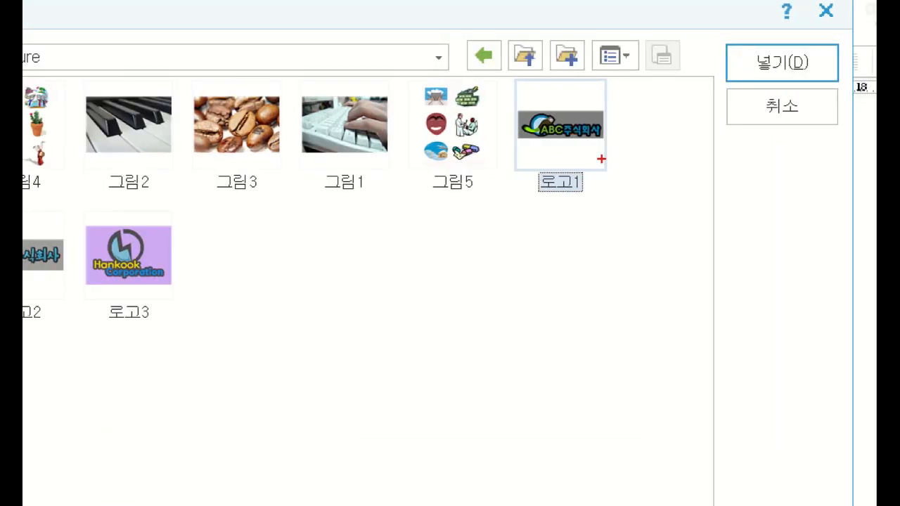
mouse_move(613, 187)
mouse_down()
mouse_move(484, 120)
mouse_move(592, 159)
mouse_up()
mouse_move(603, 128)
mouse_down()
mouse_move(702, 74)
mouse_move(681, 60)
mouse_move(700, 76)
mouse_up()
mouse_move(802, 67)
mouse_down()
mouse_move(774, 27)
mouse_move(795, 70)
mouse_up()
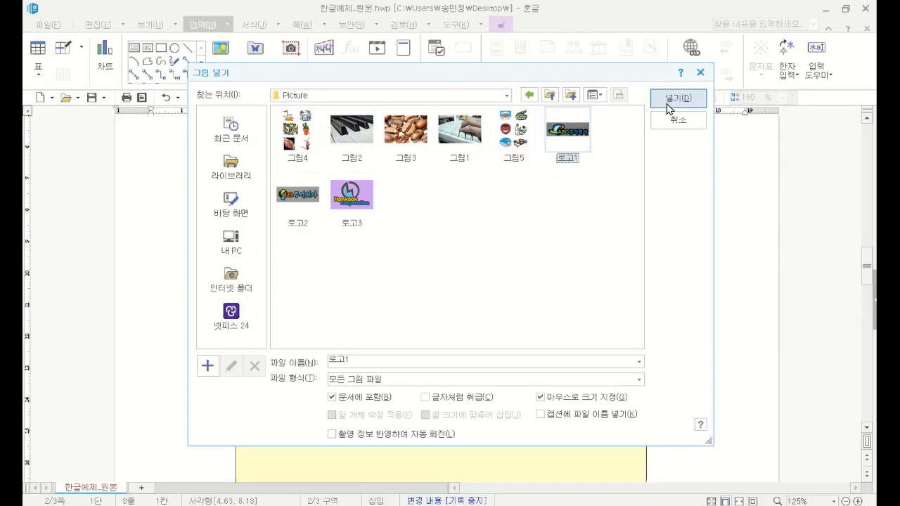
click(782, 63)
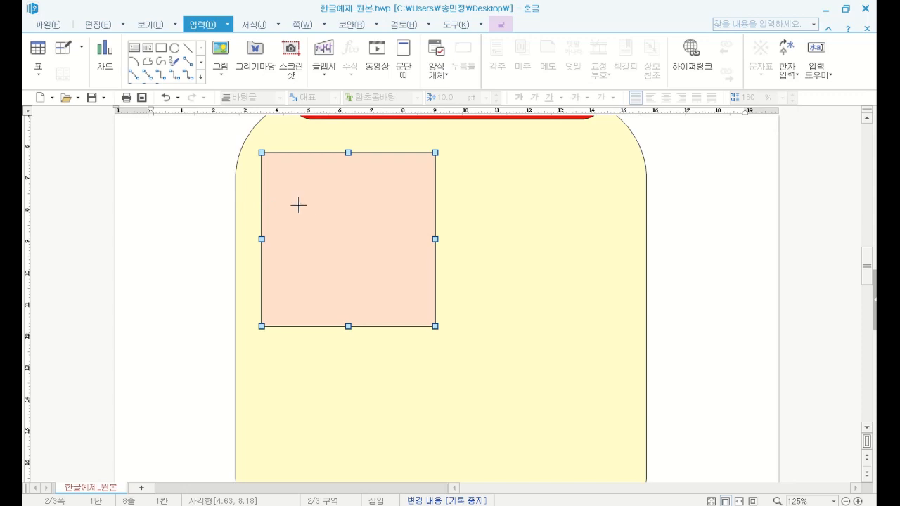
drag(165, 191, 377, 259)
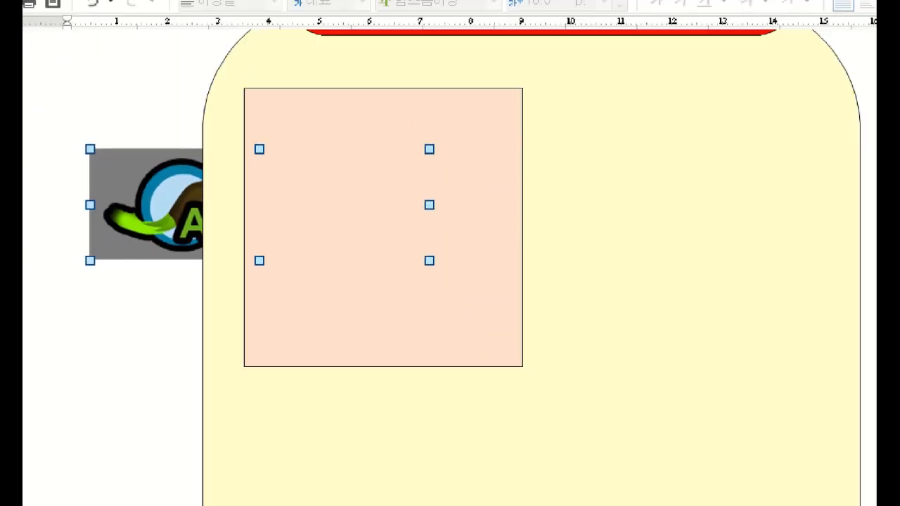
mouse_move(288, 209)
mouse_down()
mouse_move(249, 199)
mouse_move(242, 210)
mouse_up()
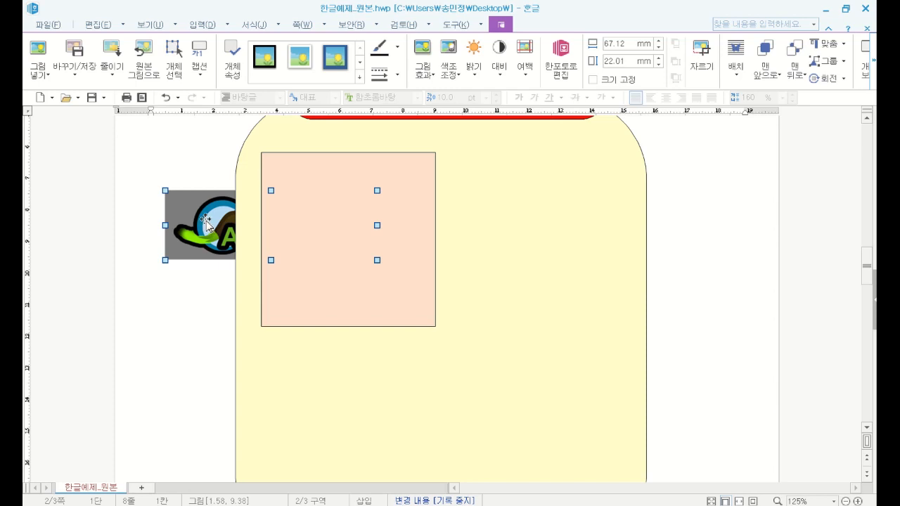
Step: Set the logo picture's width to 40 mm and its height to 30 mm
double_click(206, 225)
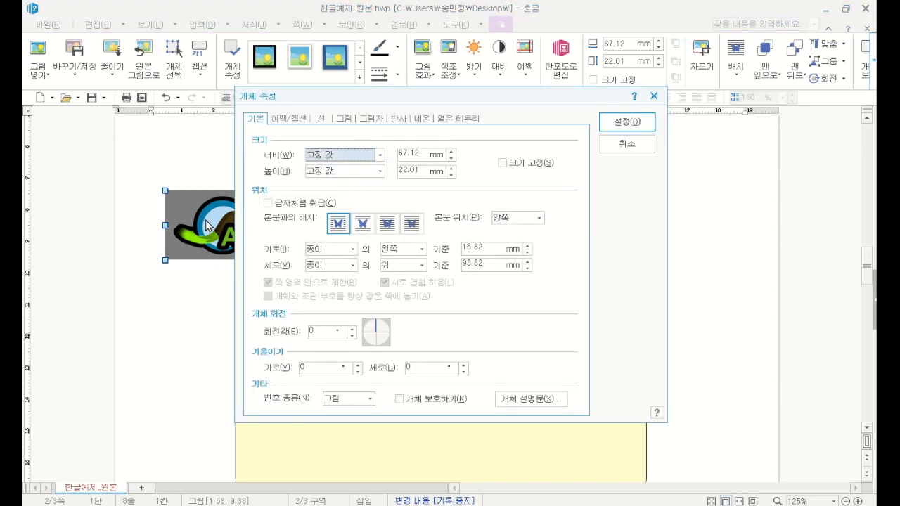
double_click(425, 151)
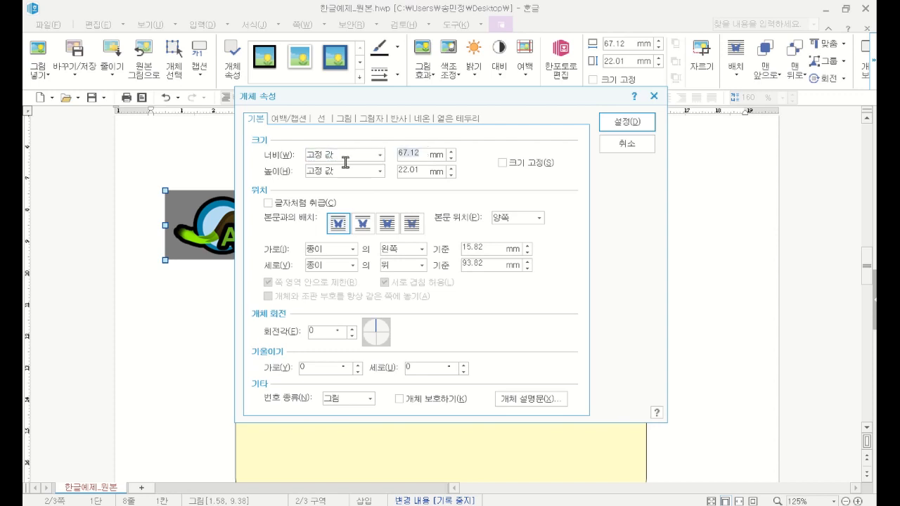
text(40)
key(Tab)
key(Tab)
text(3)
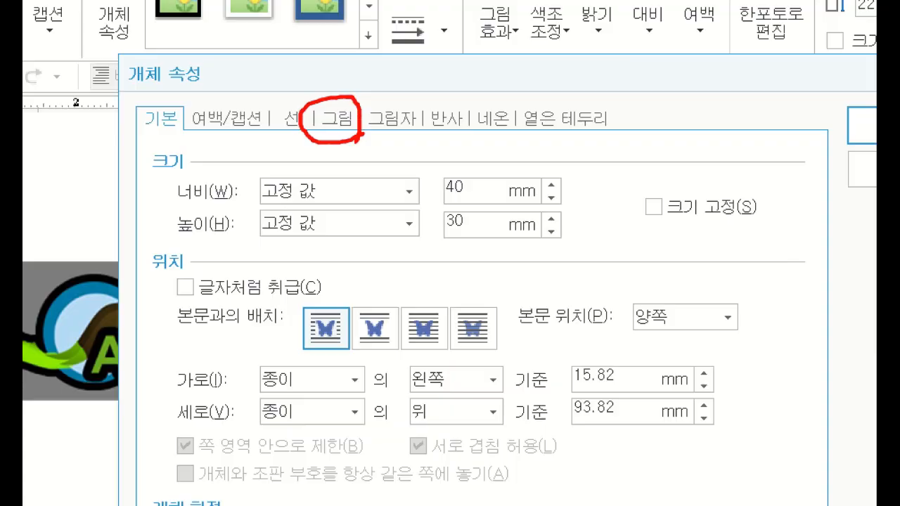
Step: Give the logo picture the greyscale (회색조) effect and apply the object properties
click(340, 120)
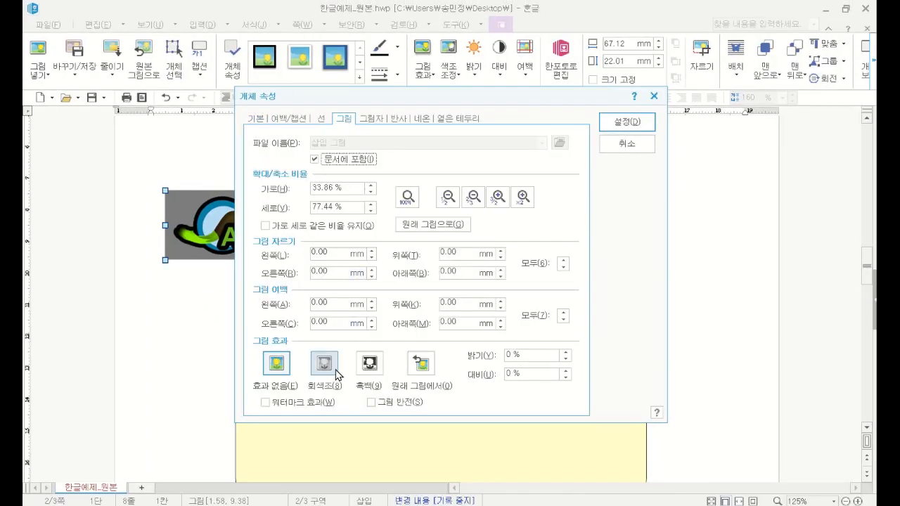
click(336, 371)
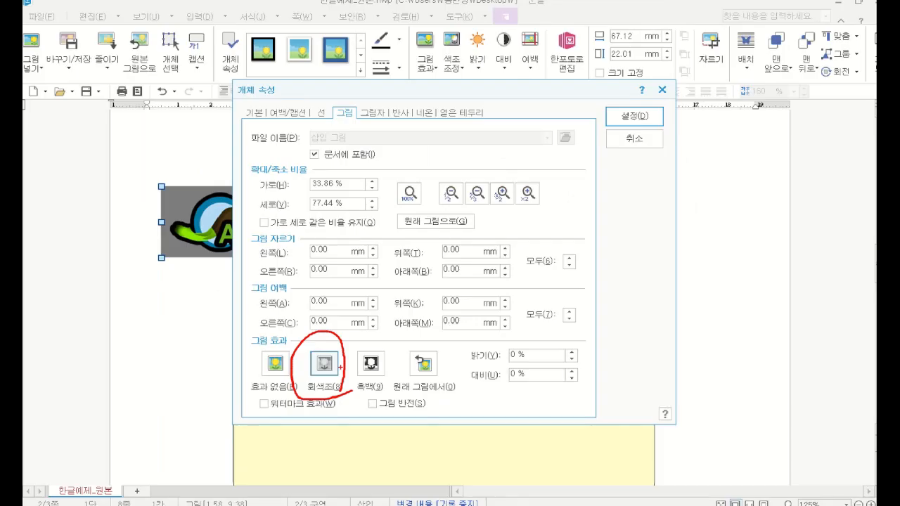
click(258, 120)
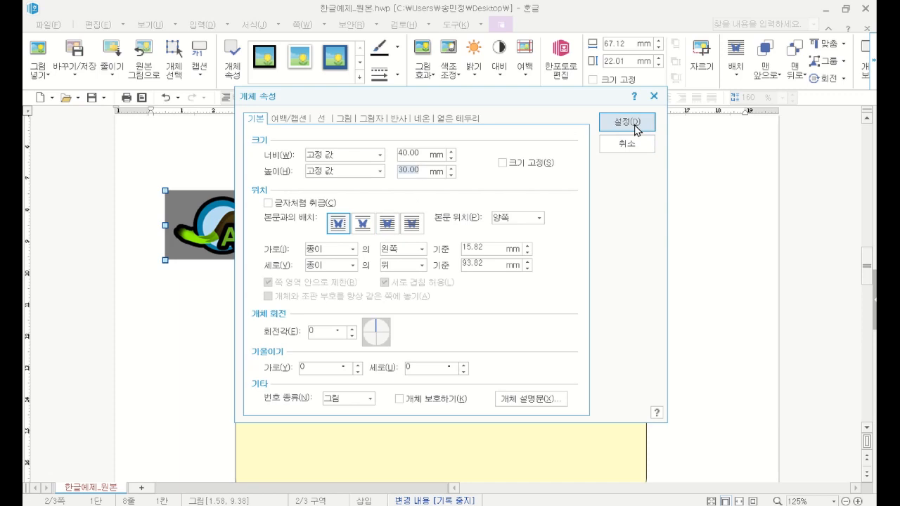
click(635, 124)
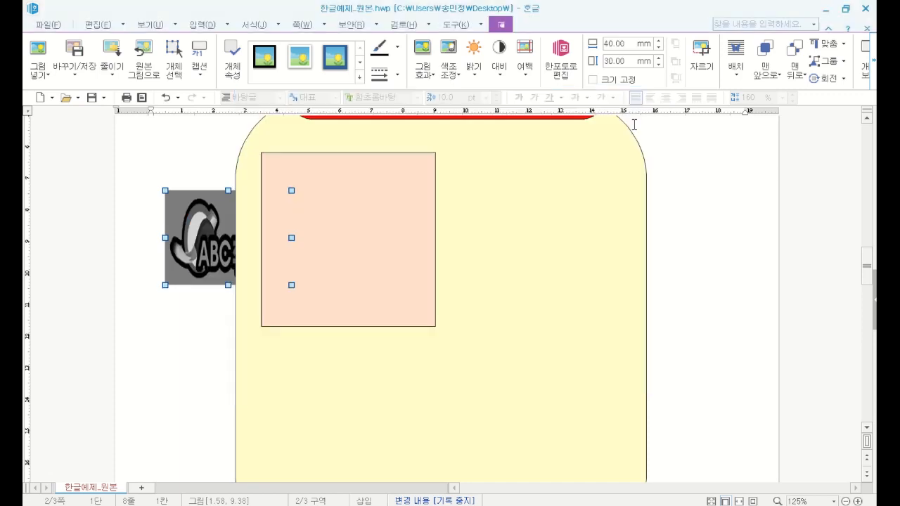
Step: Set the logo picture's text wrapping to in front of text (글 앞으로) and move it into the middle of the peach square
right_click(217, 240)
click(221, 239)
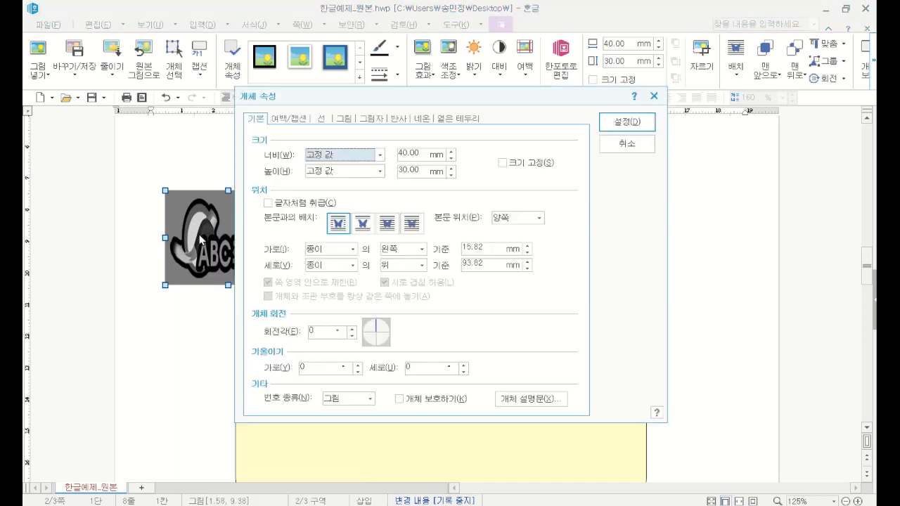
click(387, 224)
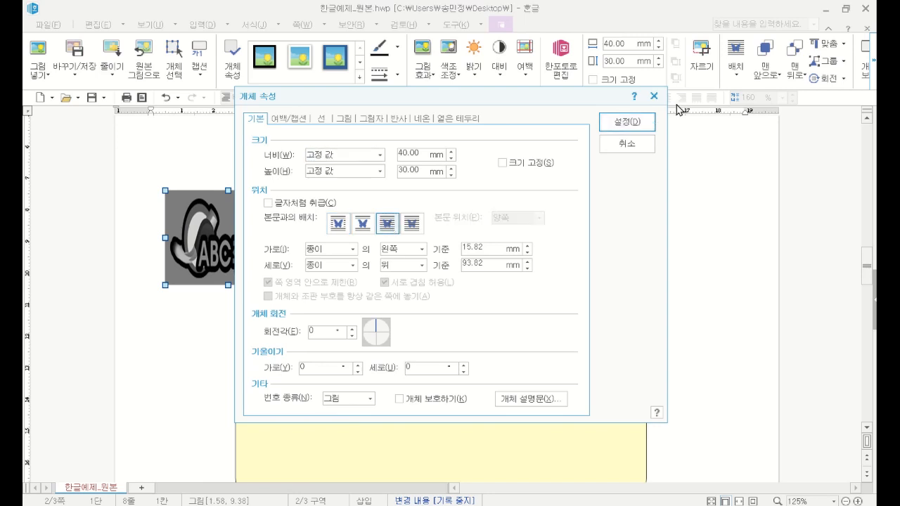
click(637, 124)
drag(254, 233, 378, 234)
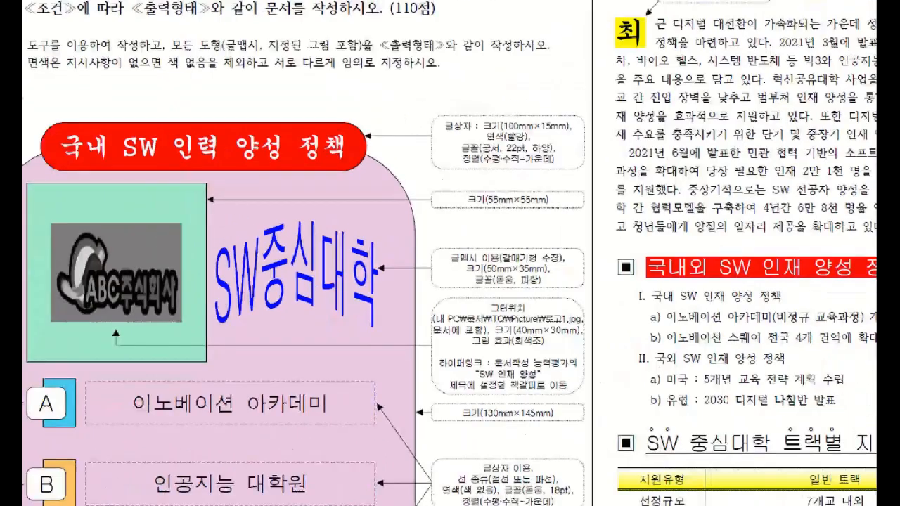
Step: Check the problem sheet PDF for the shape, size, font and colour of the "SW중심대학" 글맵시, and return to the Hangul document
click(227, 223)
mouse_move(209, 213)
mouse_down()
mouse_move(373, 351)
mouse_move(408, 352)
mouse_up()
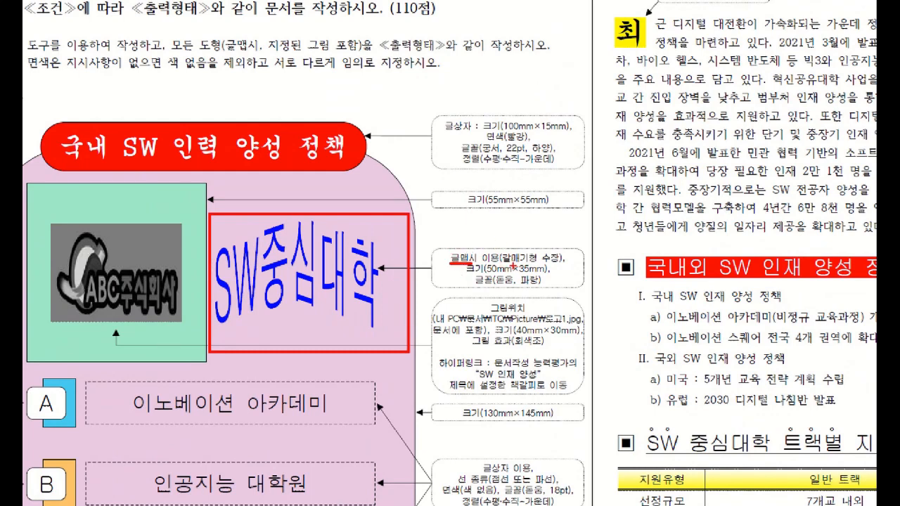
drag(510, 264, 562, 265)
drag(487, 275, 525, 274)
drag(483, 289, 508, 286)
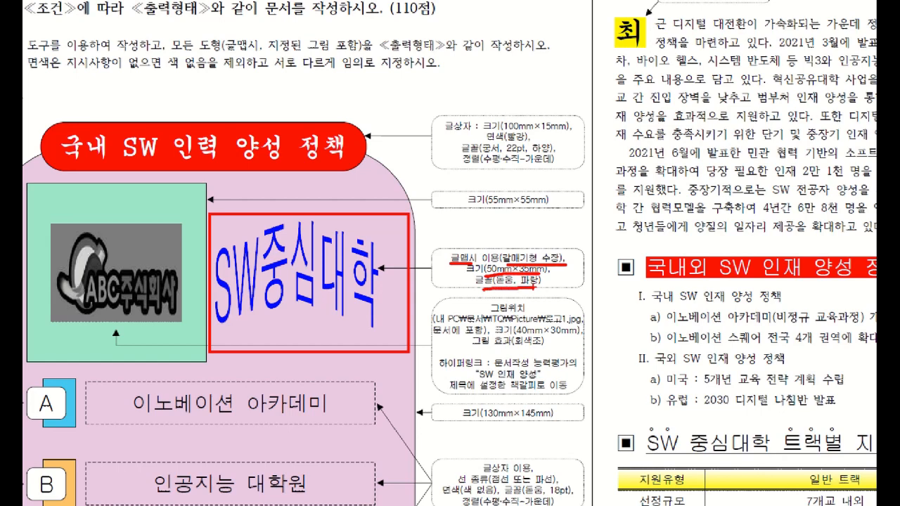
key(Escape)
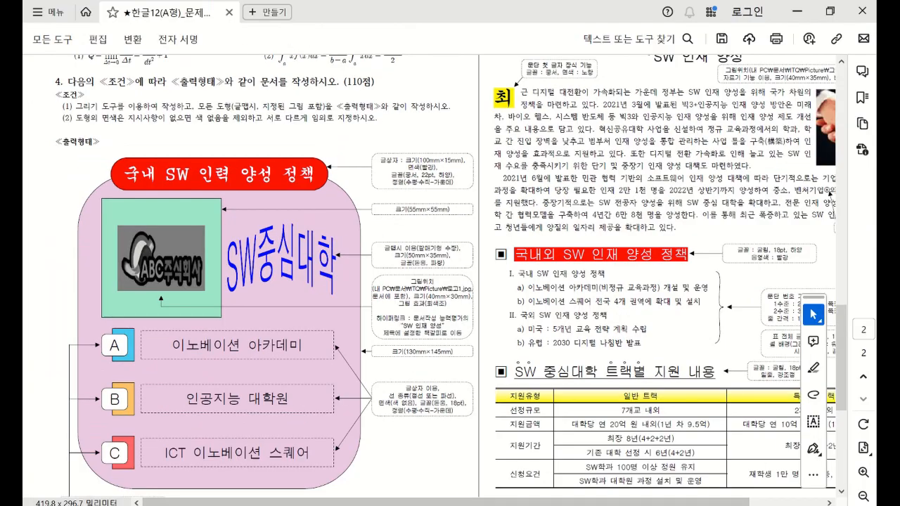
key(alt+Tab)
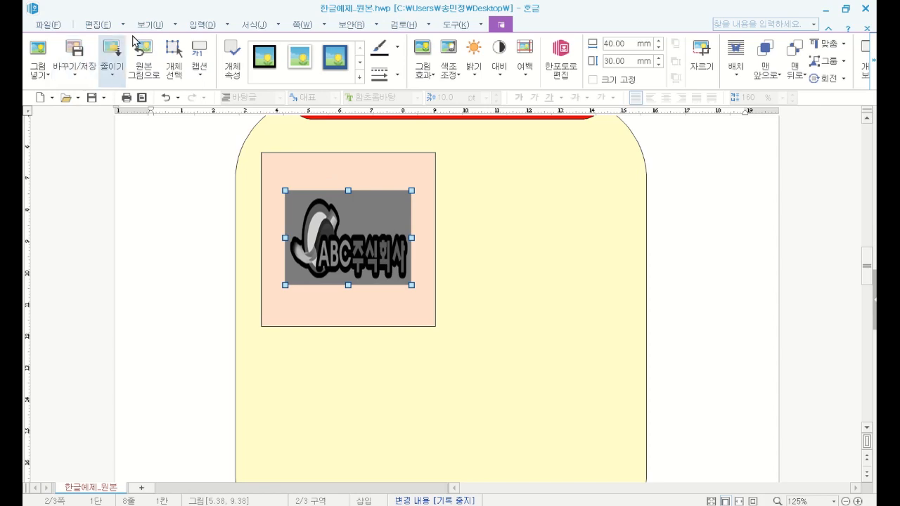
Step: Create a new 글맵시 (WordArt) with the text "SW중심대학"
click(202, 26)
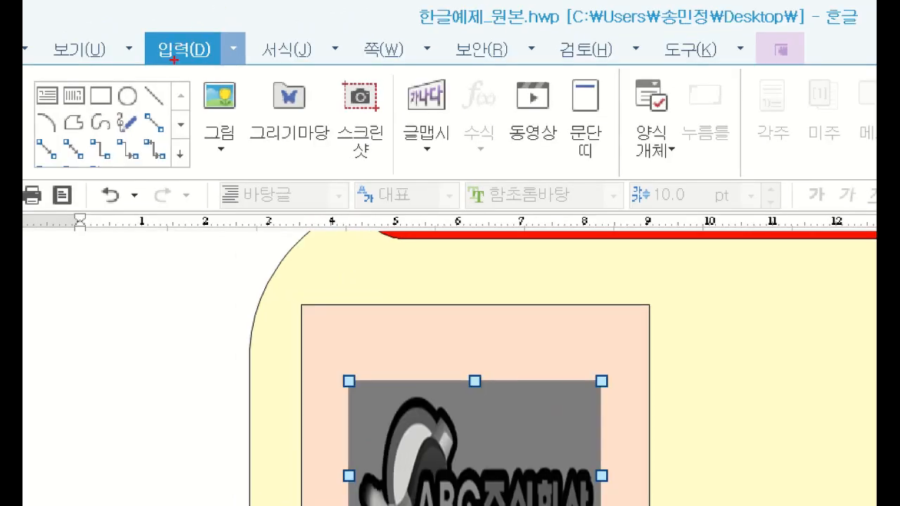
mouse_move(176, 53)
mouse_down()
mouse_move(216, 37)
mouse_move(203, 76)
mouse_up()
mouse_move(374, 131)
mouse_down()
mouse_move(415, 131)
mouse_move(415, 109)
mouse_move(438, 114)
mouse_move(449, 85)
mouse_up()
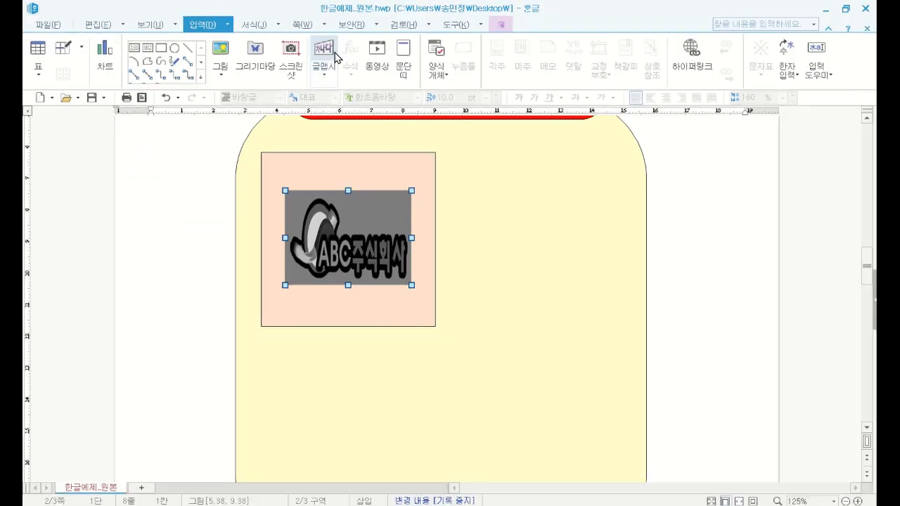
click(441, 106)
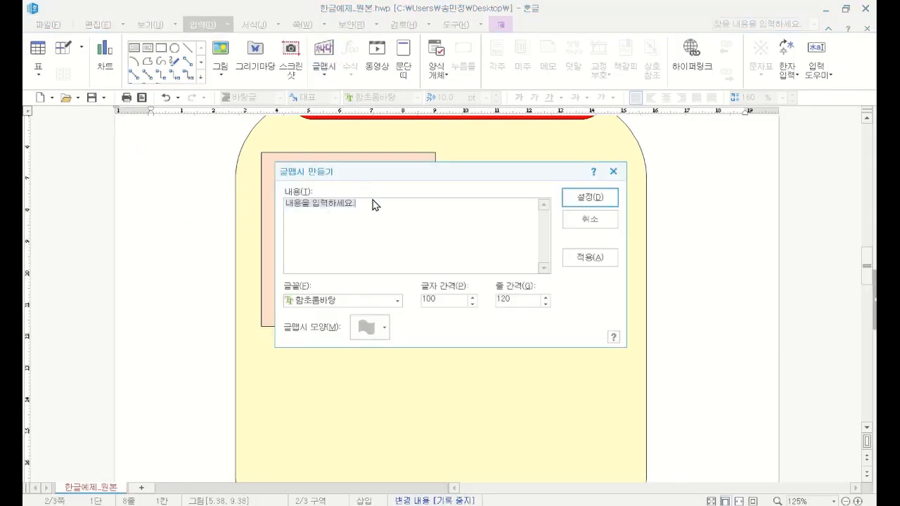
text(SW)
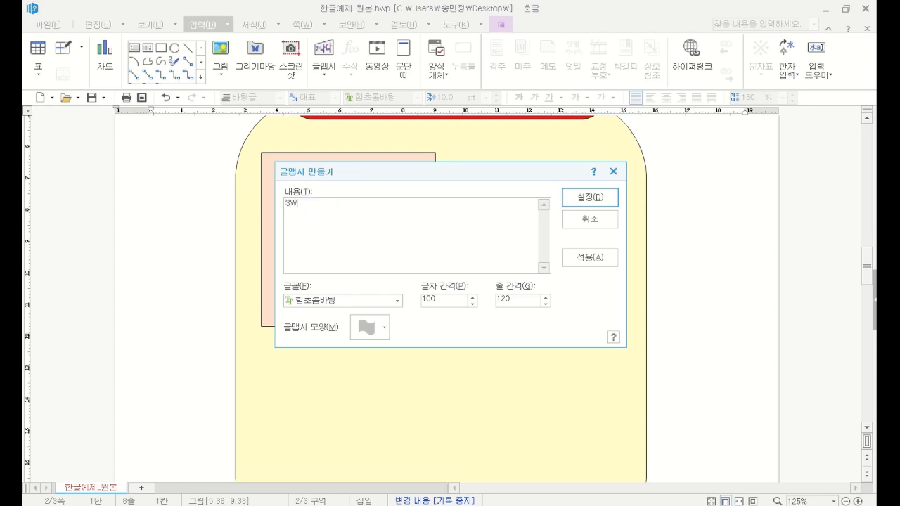
text(중심대학)
Step: Set the 글맵시 font to 돋움
click(378, 302)
text(ㄷ)
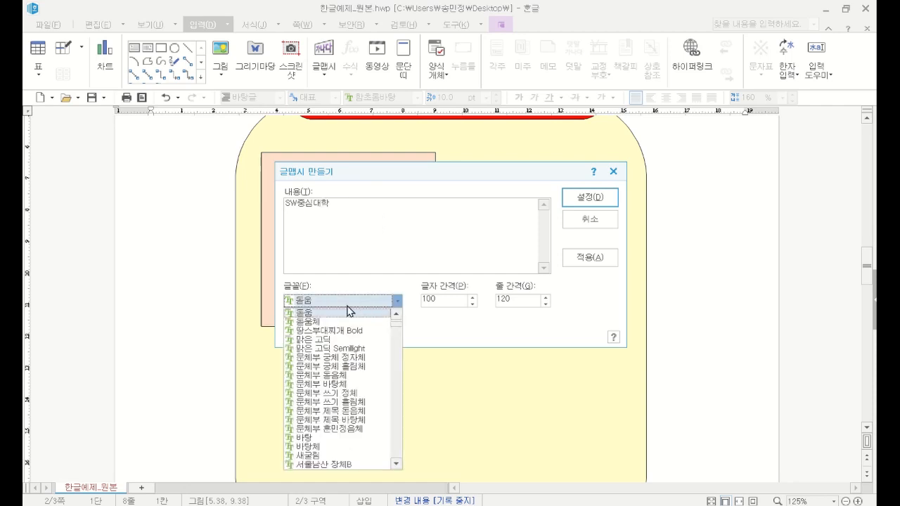
scroll(309, 320, up, 1)
click(304, 325)
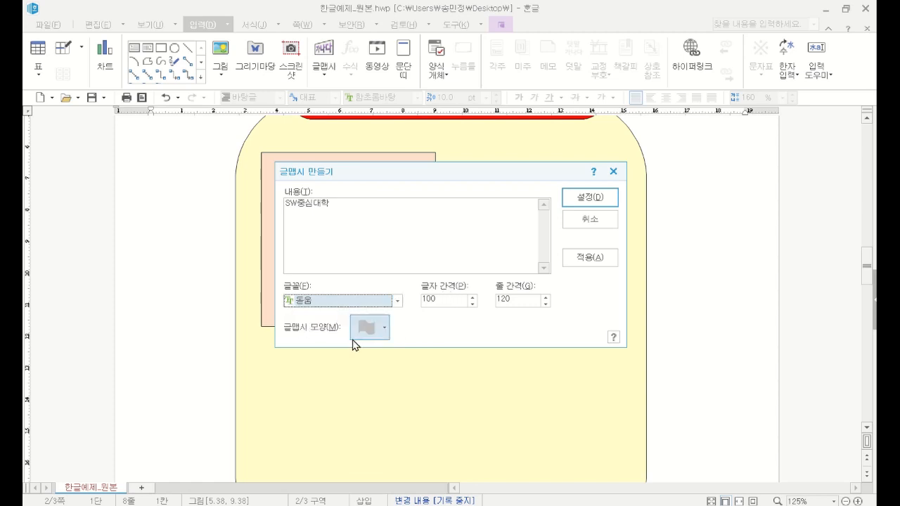
Step: Give the 글맵시 the 갈매기형 수장 shape and insert it into the document
click(380, 334)
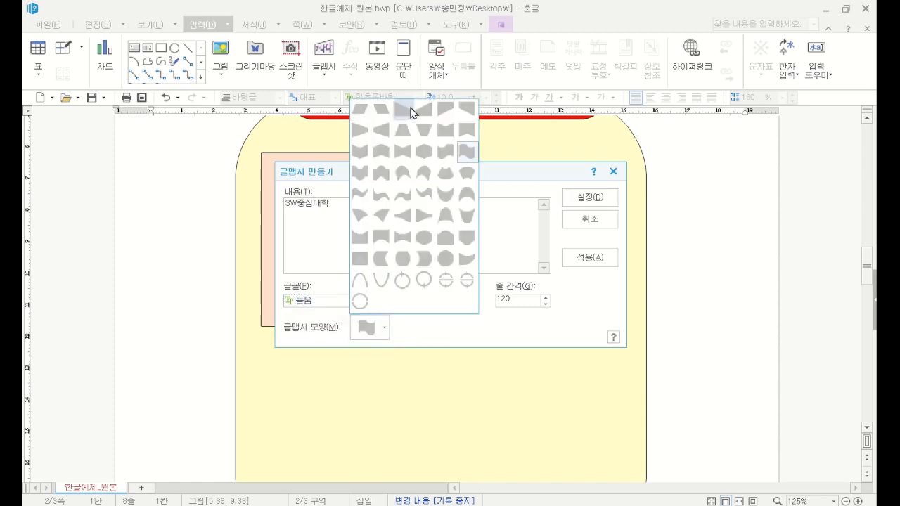
key(ctrl+1)
click(384, 157)
mouse_move(392, 171)
mouse_down()
mouse_move(398, 162)
mouse_move(394, 182)
mouse_up()
drag(388, 234, 471, 229)
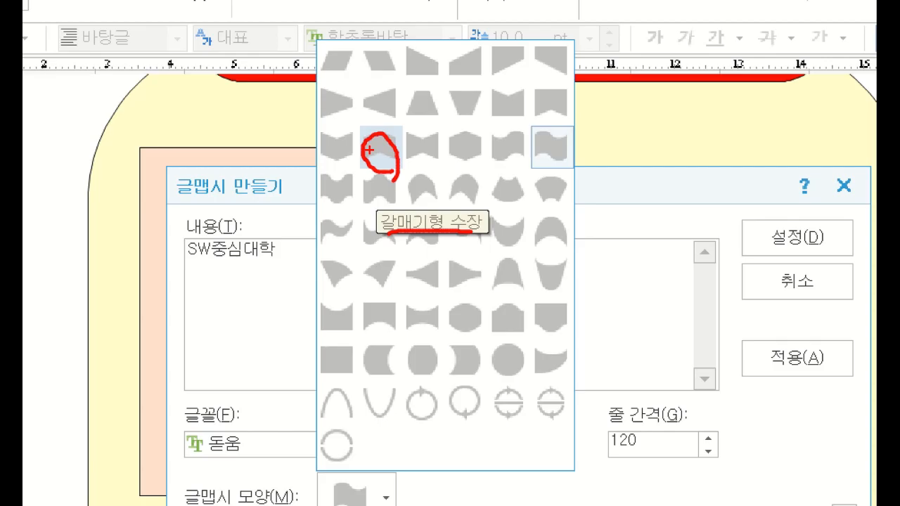
key(Escape)
click(384, 329)
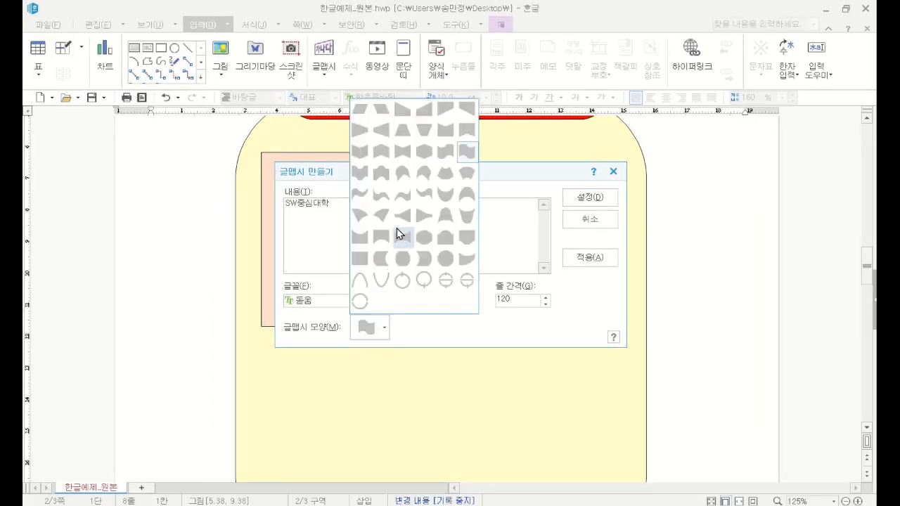
click(384, 168)
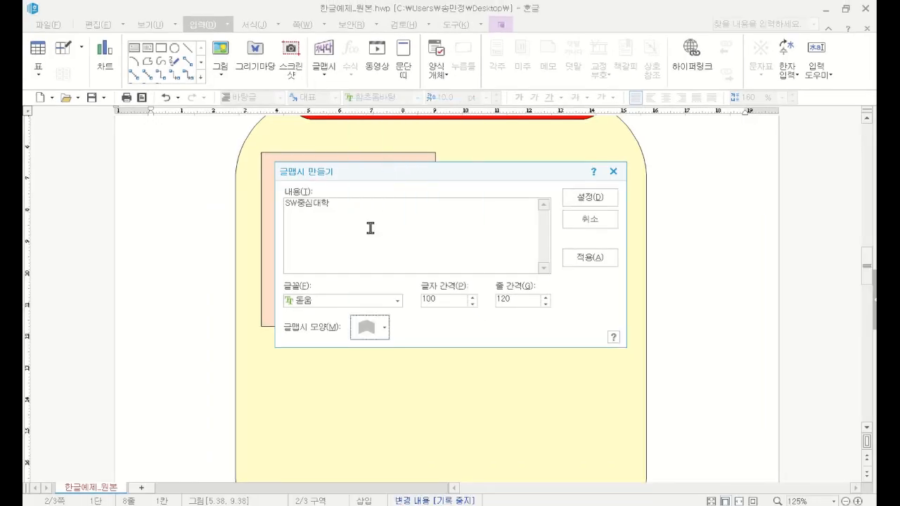
click(597, 198)
Step: Check the WordArt size on the problem sheet and set the "SW중심대학" 글맵시 to 50 mm wide and 35 mm high
scroll(261, 176, up, 1)
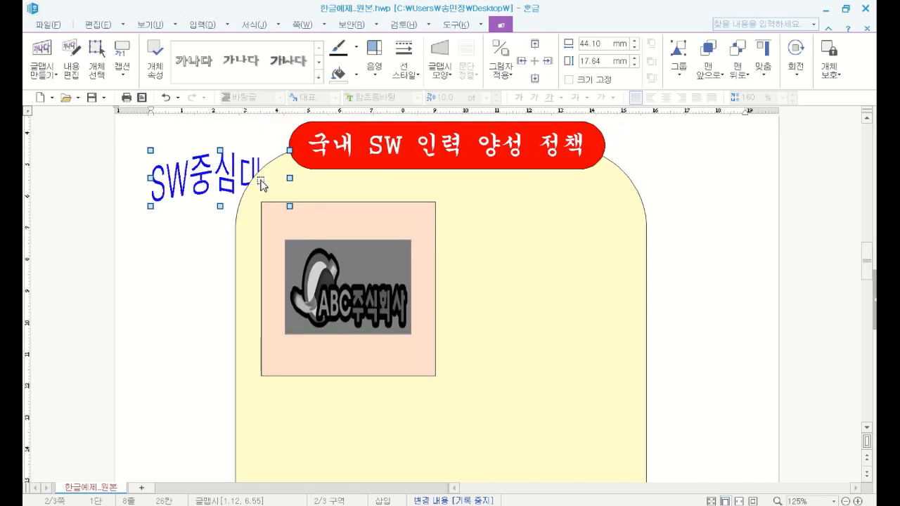
double_click(219, 184)
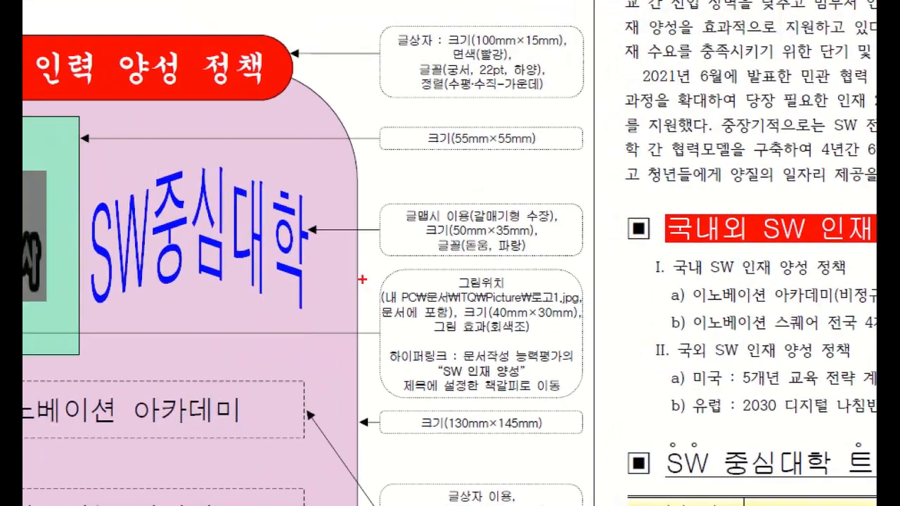
drag(444, 244, 532, 233)
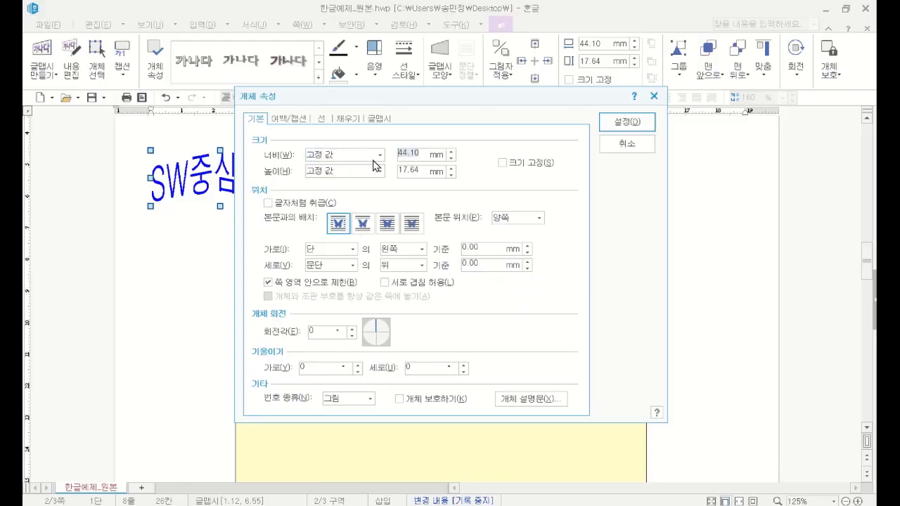
text(50)
key(Tab)
text(35)
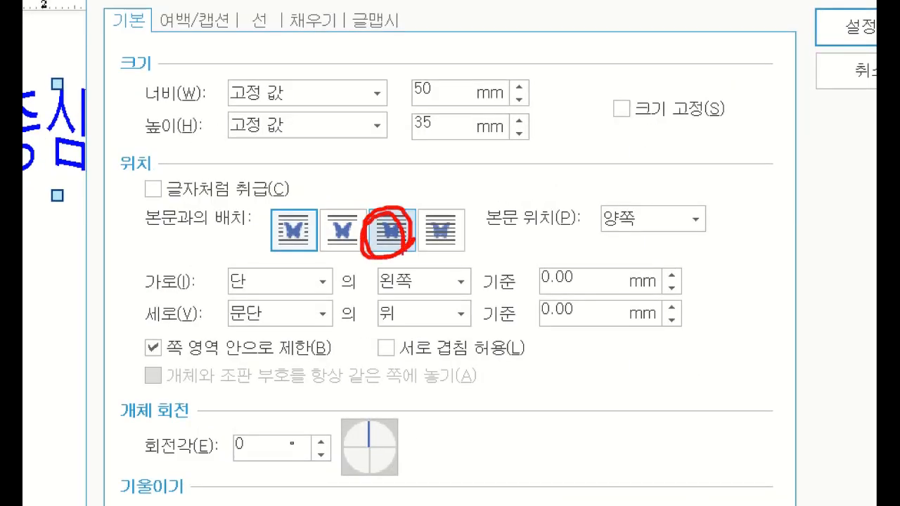
Step: Set the 글맵시 text wrapping to in front of text (글 앞으로) and move it beside the peach square, inside the yellow shape
click(401, 232)
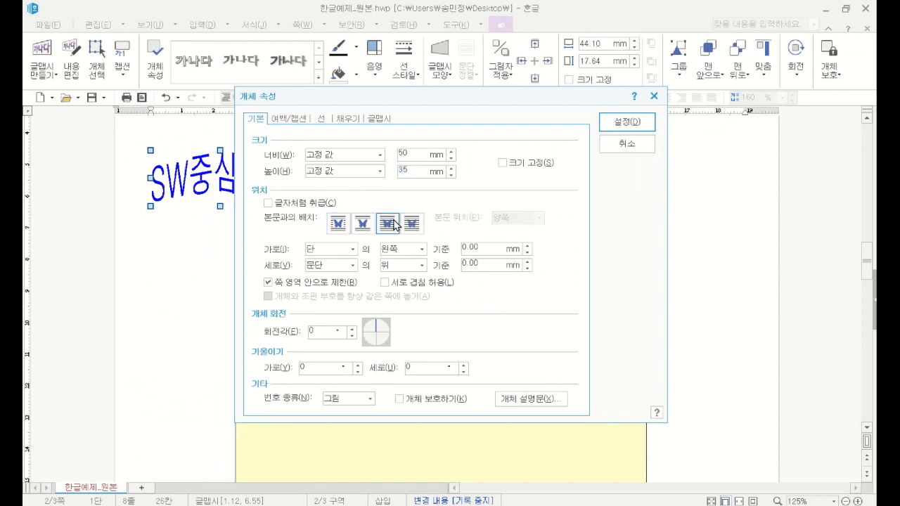
click(616, 124)
drag(237, 205, 532, 291)
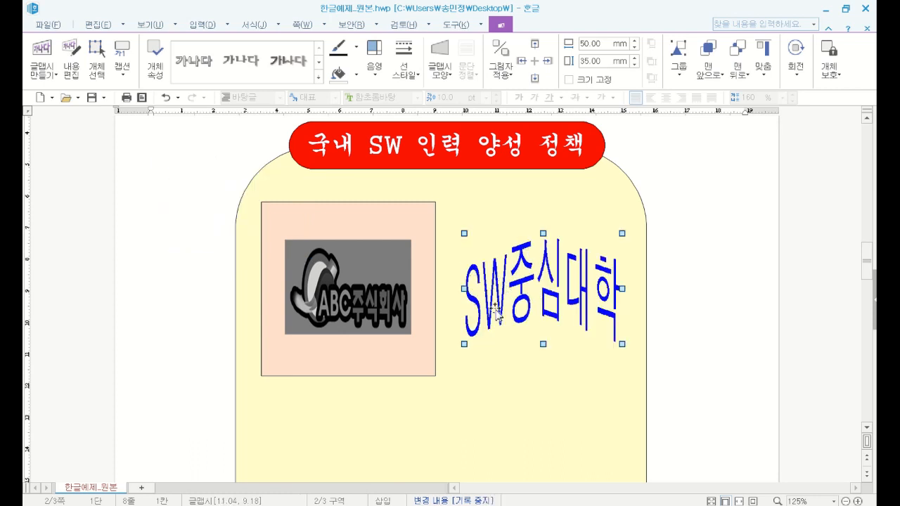
Step: Examine in the problem sheet PDF how the A, B and C rows are built from two rectangles and a dashed text box
scroll(633, 287, up, 1)
scroll(660, 286, down, 3)
scroll(660, 286, down, 3)
key(alt+Tab)
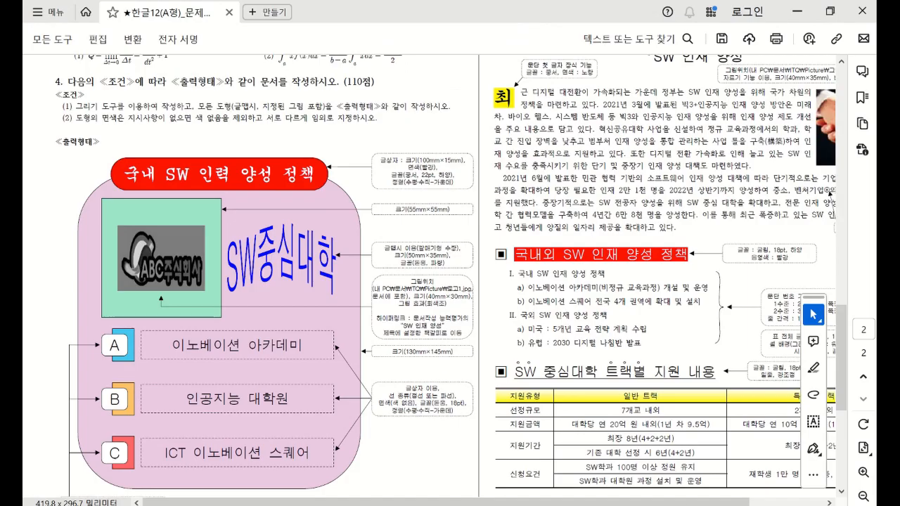
scroll(288, 382, down, 2)
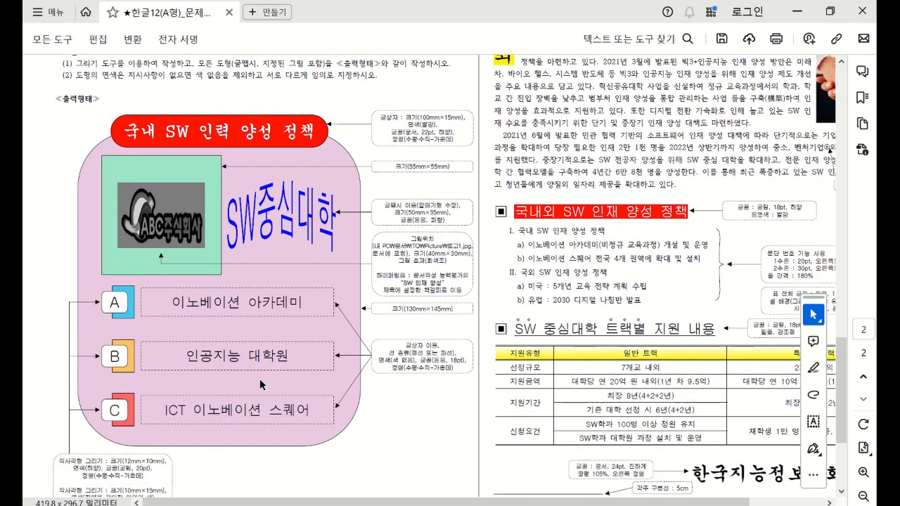
scroll(238, 381, down, 1)
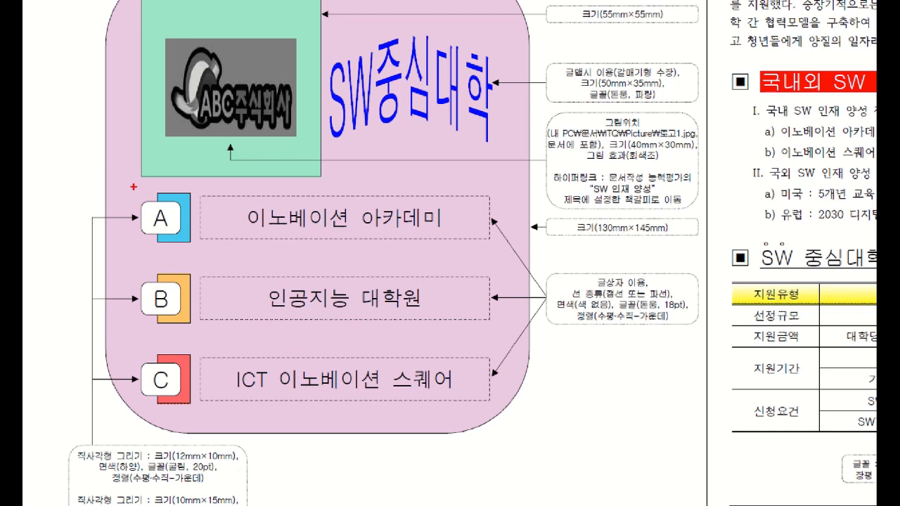
drag(130, 183, 511, 255)
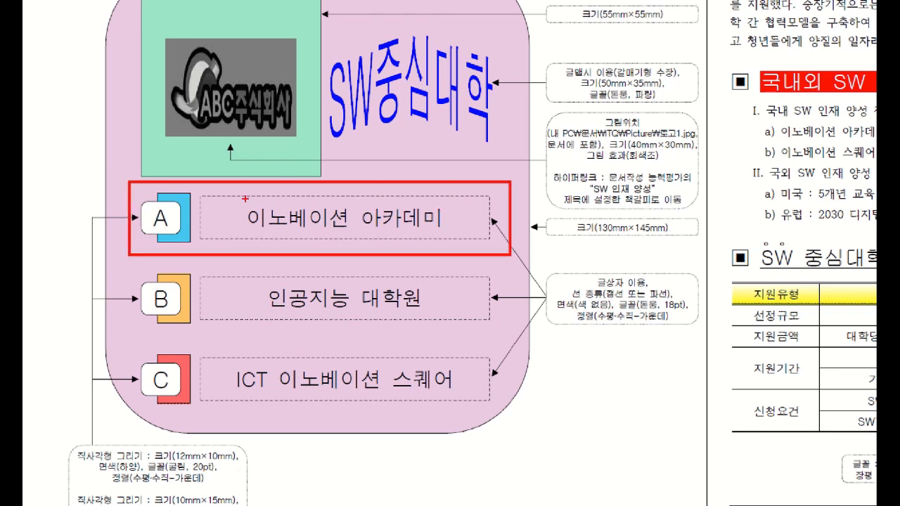
mouse_move(498, 249)
mouse_down()
mouse_move(513, 259)
mouse_move(493, 296)
mouse_up()
mouse_move(495, 282)
mouse_down()
mouse_move(491, 299)
mouse_move(509, 305)
mouse_up()
mouse_move(505, 261)
mouse_down()
mouse_move(529, 289)
mouse_move(507, 366)
mouse_move(524, 374)
mouse_up()
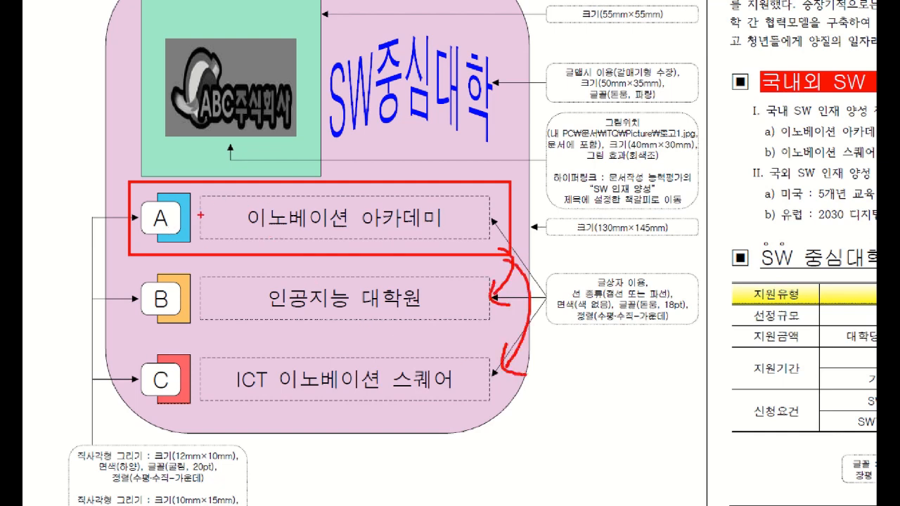
key(Escape)
key(ctrl+1)
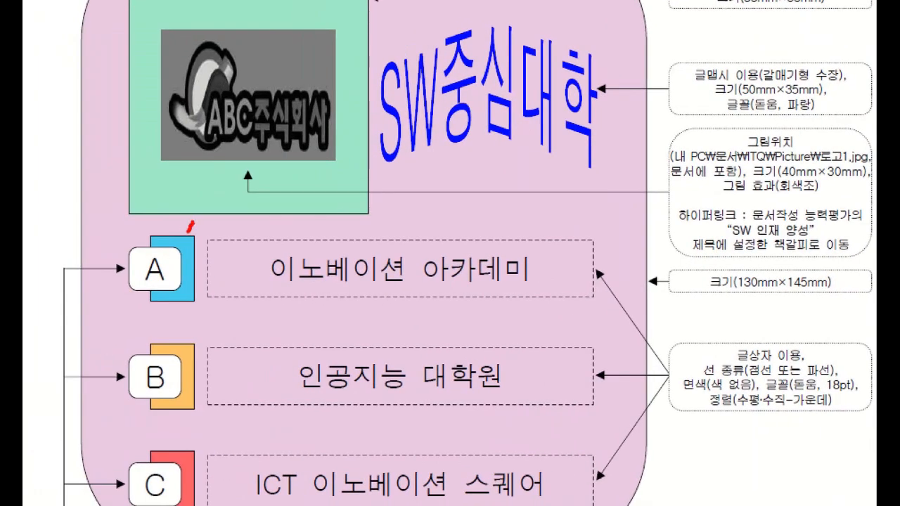
drag(184, 225, 197, 243)
drag(116, 242, 141, 280)
mouse_move(354, 232)
mouse_down()
mouse_move(363, 248)
mouse_move(395, 237)
mouse_up()
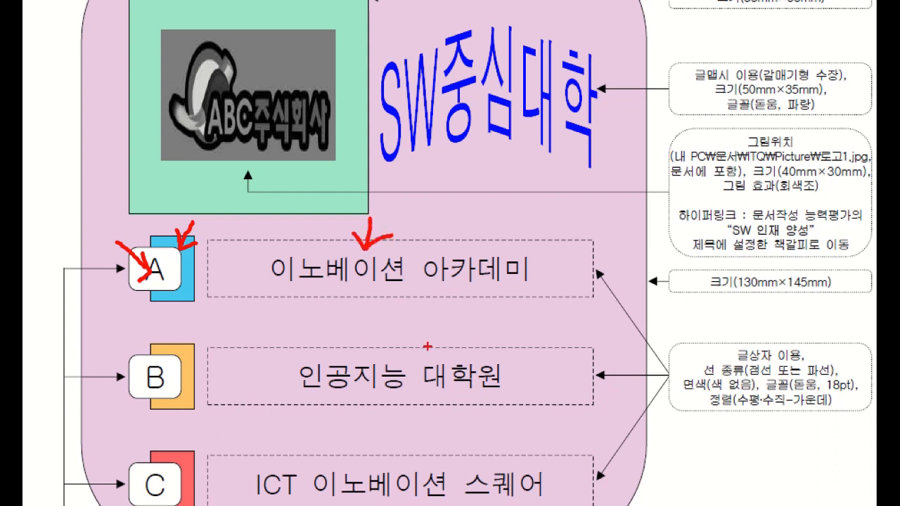
key(Escape)
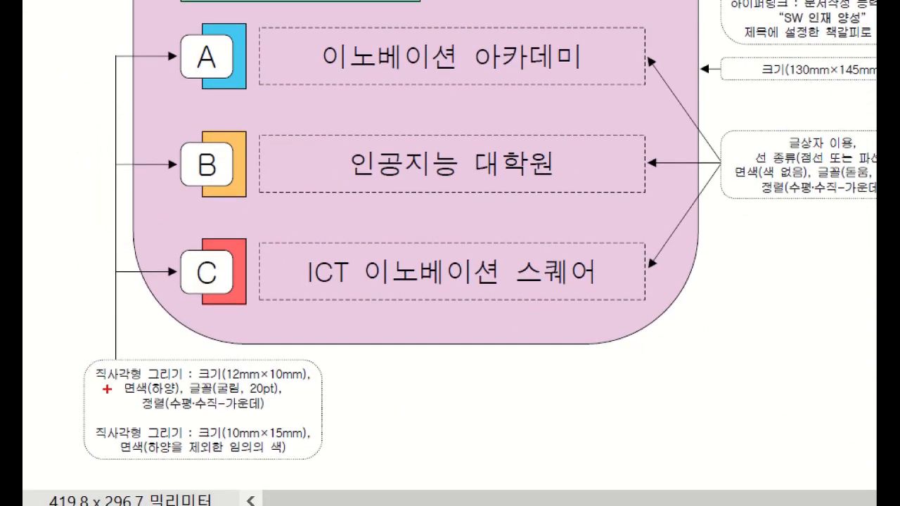
Step: Read the problem sheet's size, fill and font specifications for the two rectangles of each lettered row, and return to the Hangul document
drag(105, 377, 177, 375)
drag(102, 445, 176, 441)
drag(241, 89, 242, 88)
mouse_move(37, 434)
mouse_down()
mouse_move(92, 426)
mouse_move(71, 454)
mouse_up()
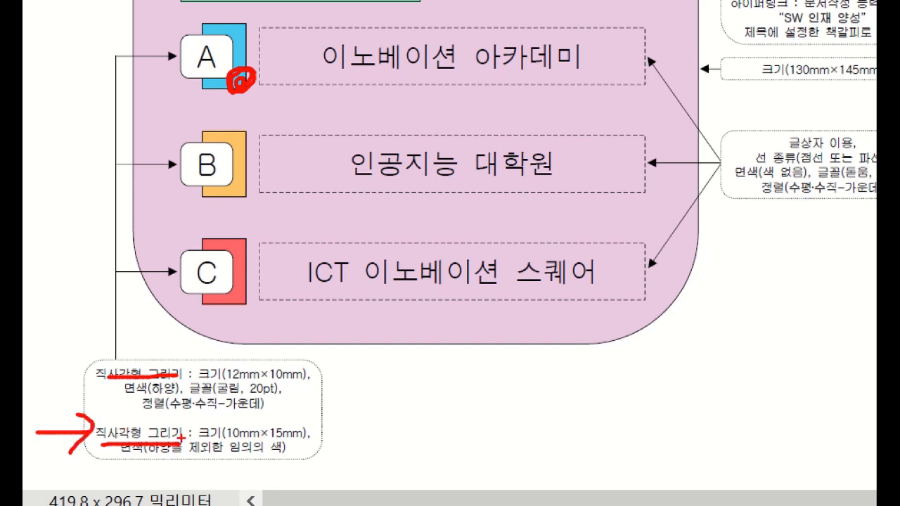
drag(231, 437, 301, 436)
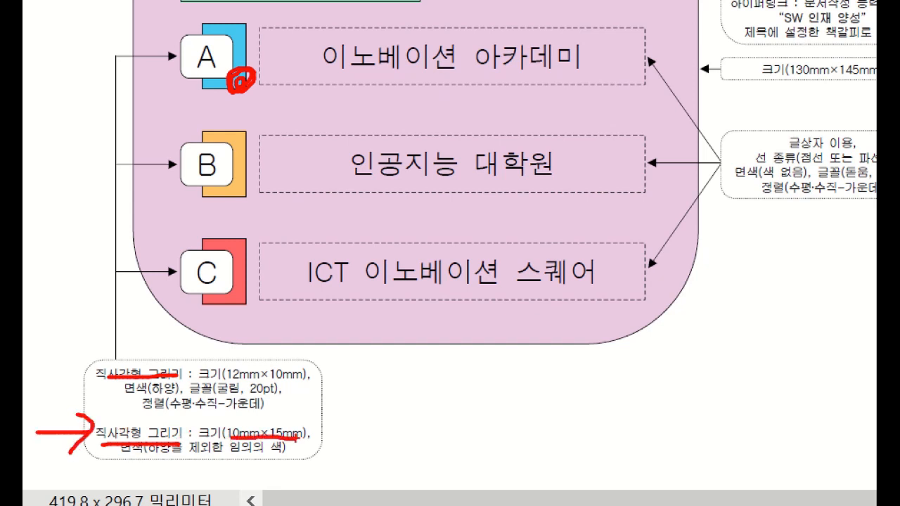
key(Escape)
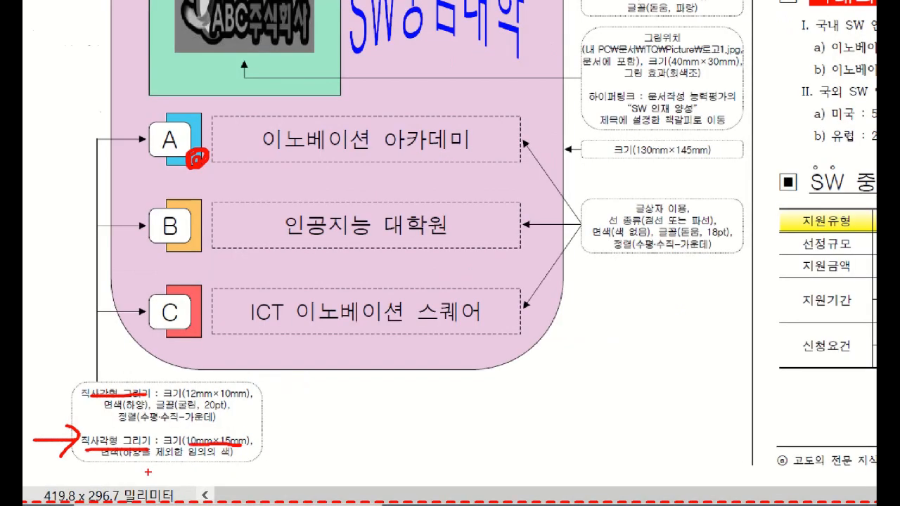
key(ctrl+1)
mouse_move(80, 379)
mouse_down()
mouse_move(163, 444)
mouse_move(299, 445)
mouse_up()
drag(154, 422, 256, 424)
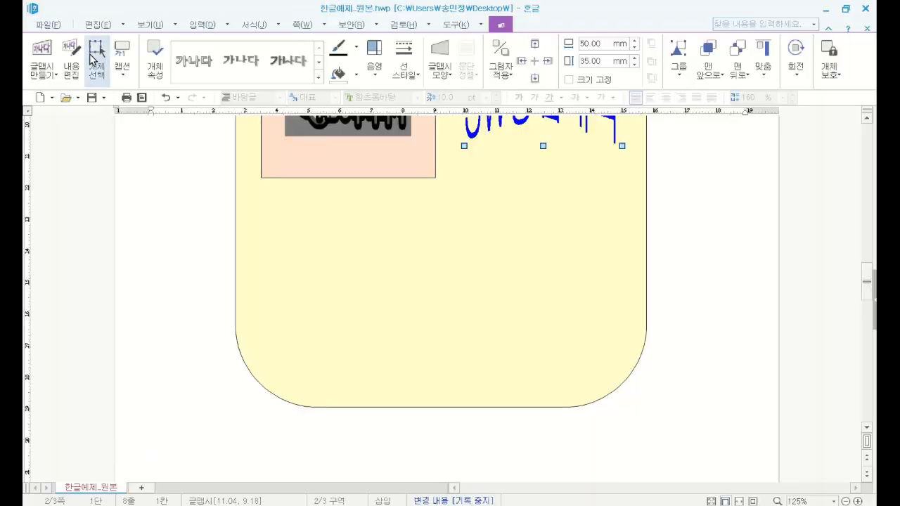
Step: Draw a small rectangle of about 11 mm by 11 mm below the peach square
click(197, 24)
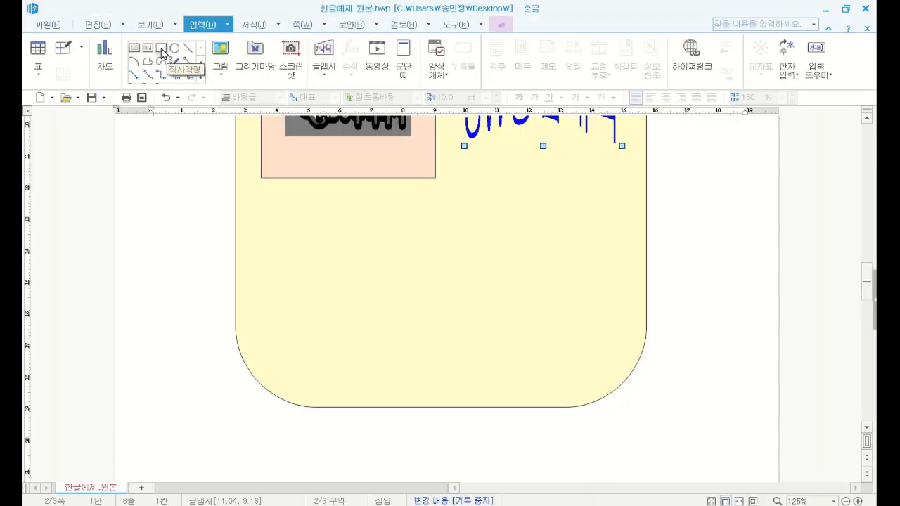
click(161, 50)
mouse_move(249, 235)
mouse_down()
mouse_move(286, 269)
mouse_move(292, 220)
mouse_up()
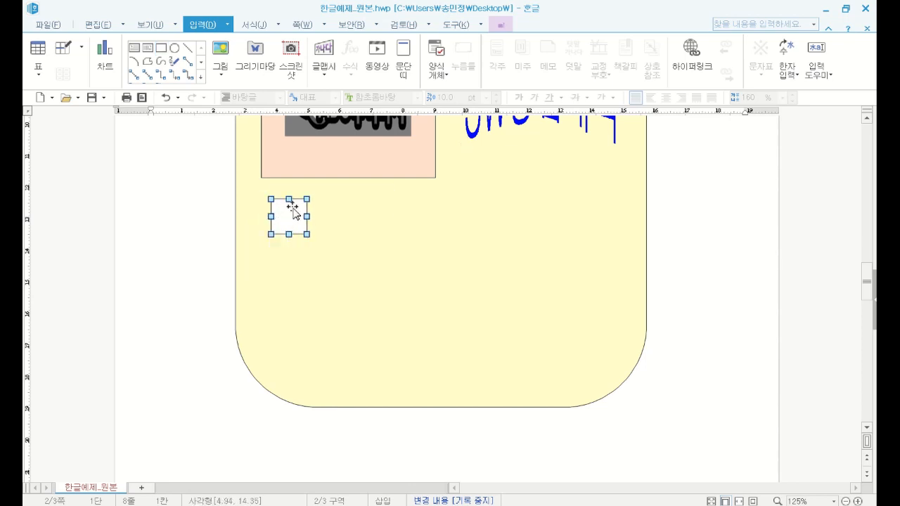
Step: Set the small rectangle's width to 10 mm and its height to 15 mm in its object properties
double_click(288, 219)
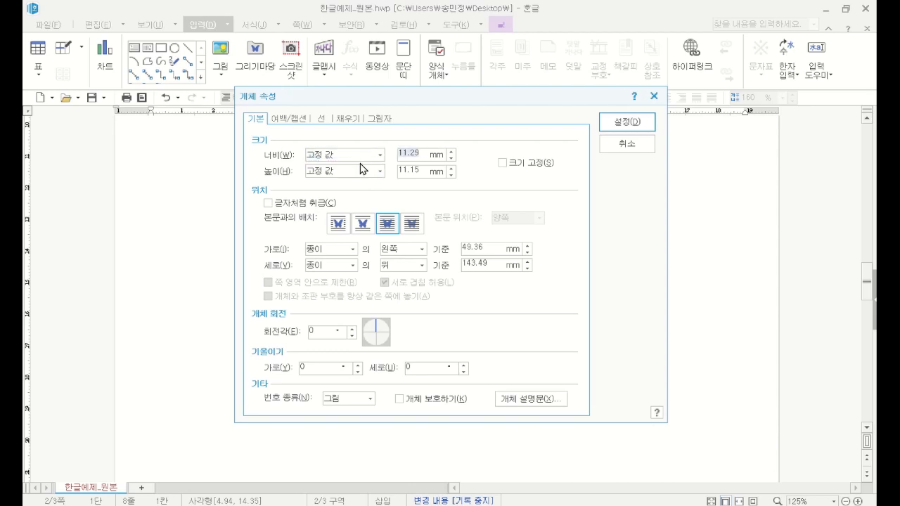
text(10)
key(Tab)
text(1)
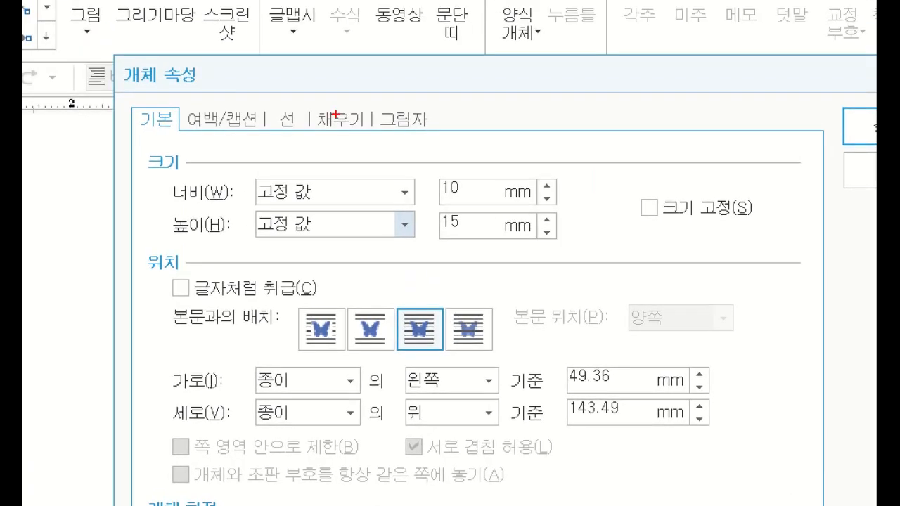
drag(170, 123, 177, 128)
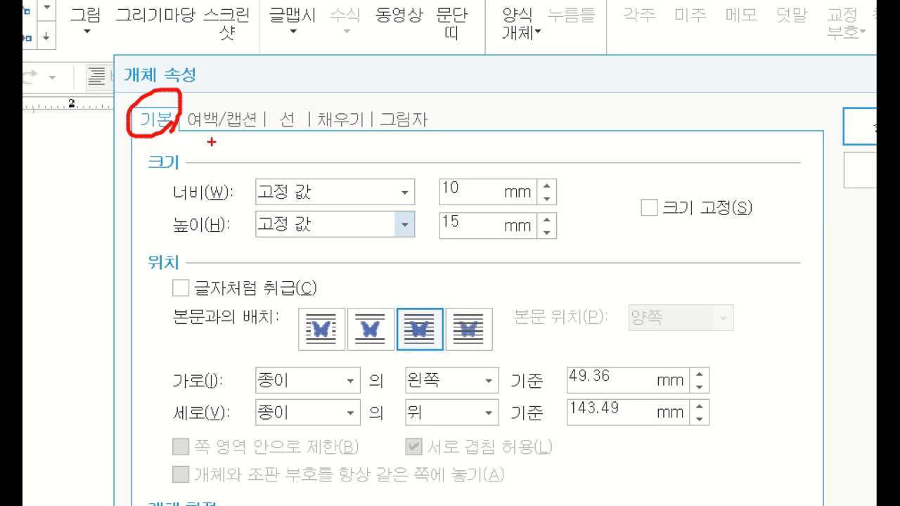
mouse_move(284, 128)
mouse_down()
mouse_move(295, 123)
mouse_move(291, 105)
mouse_move(304, 125)
mouse_up()
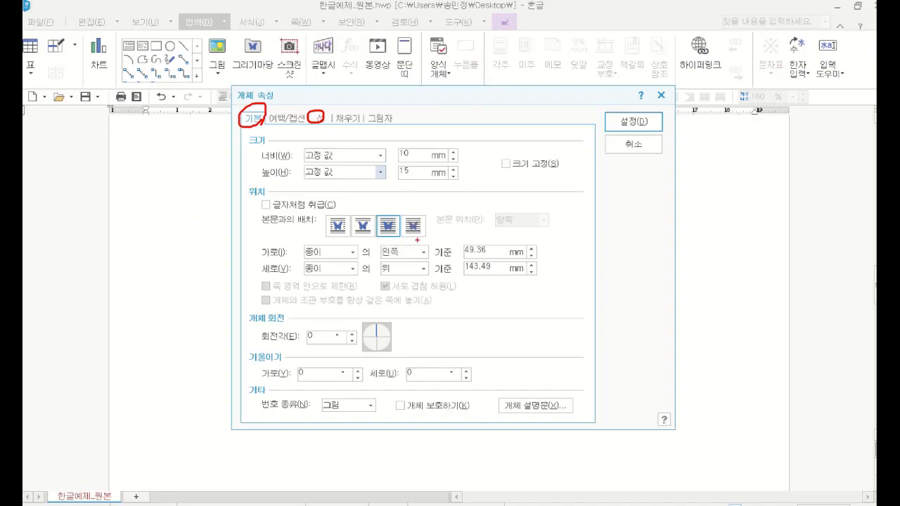
key(Escape)
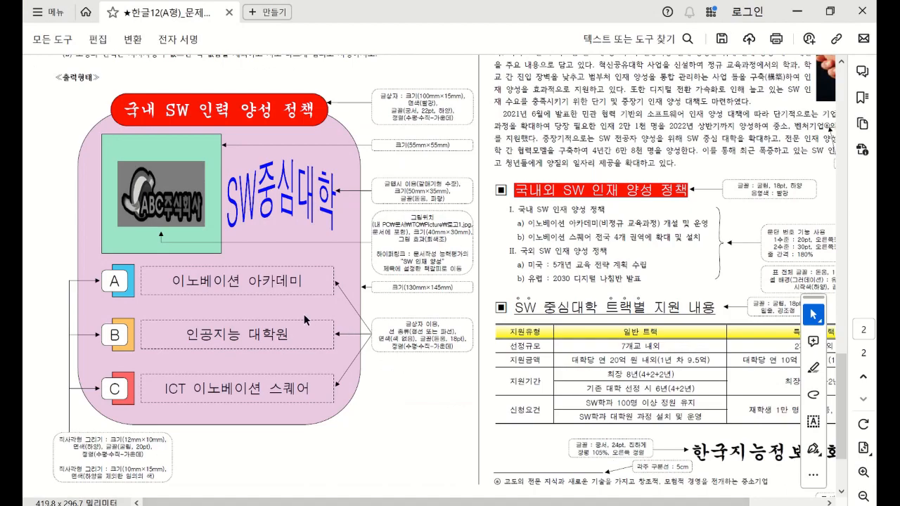
Step: Check the coloured rectangle behind the letter A in the problem sheet, and return to the Hangul document
key(ctrl+w)
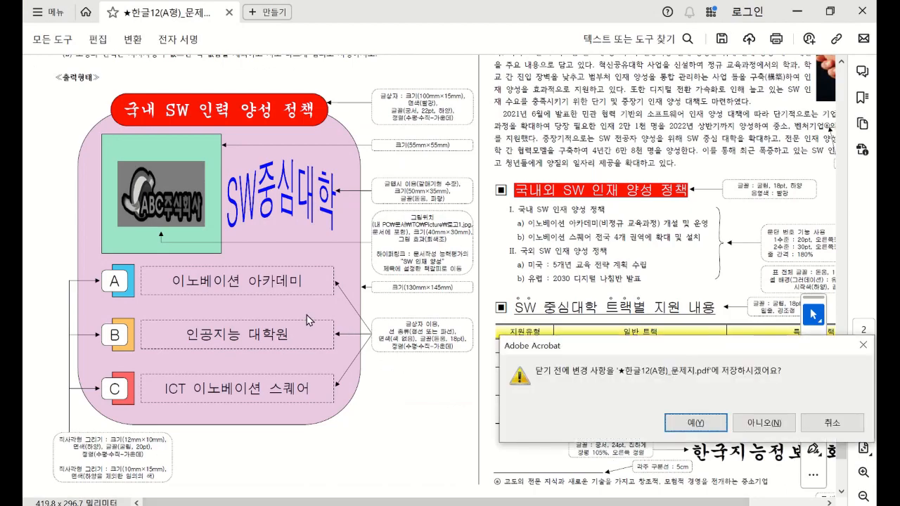
key(Escape)
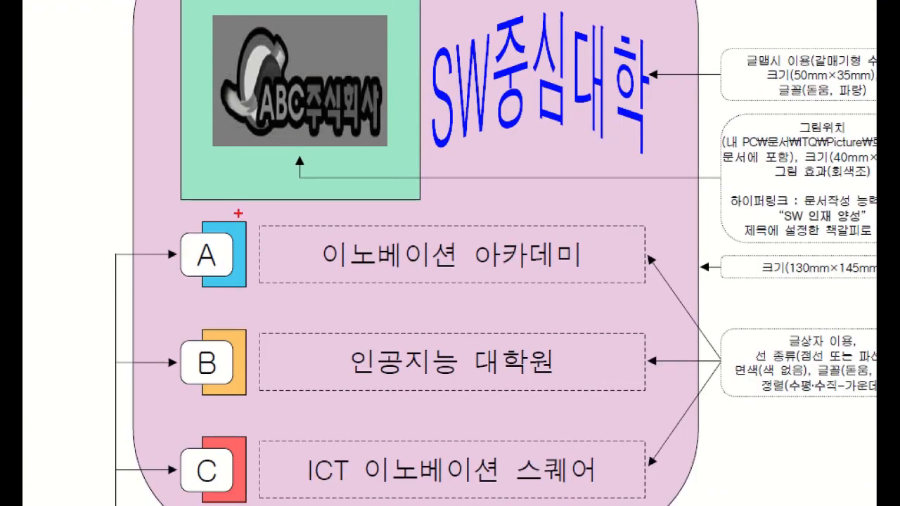
drag(245, 219, 235, 241)
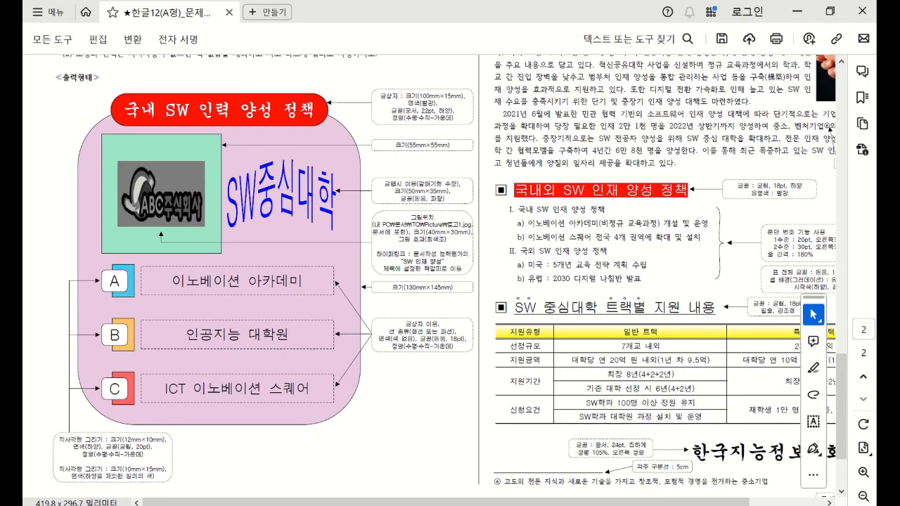
click(668, 504)
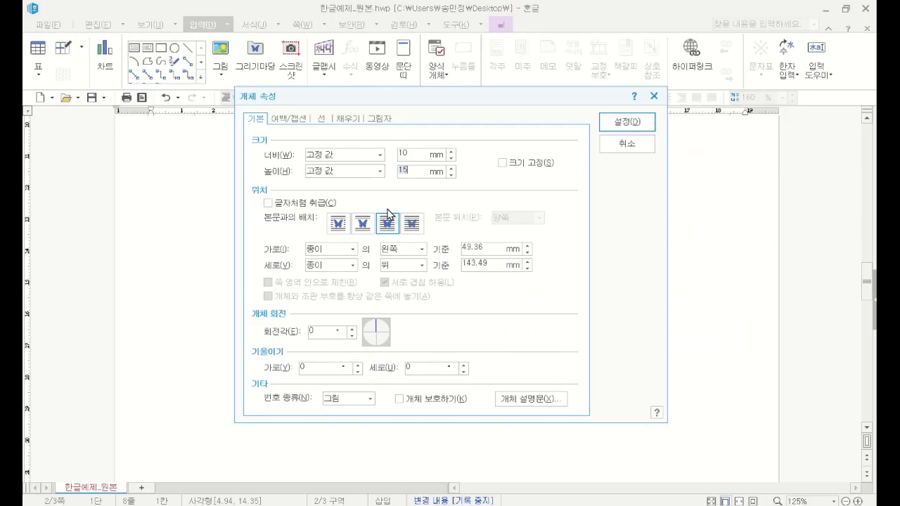
Step: Fill the small rectangle with a light magenta face colour and move it slightly right, in line with the logo's left edge
click(321, 121)
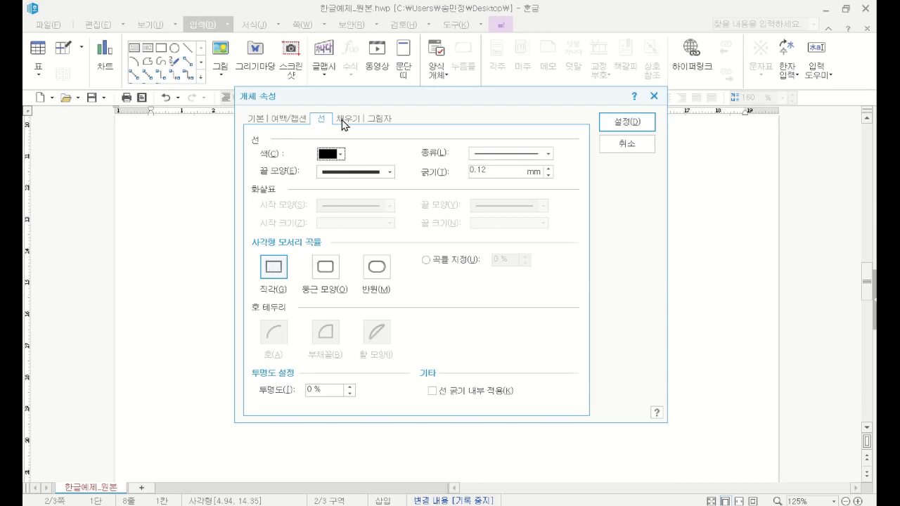
click(344, 121)
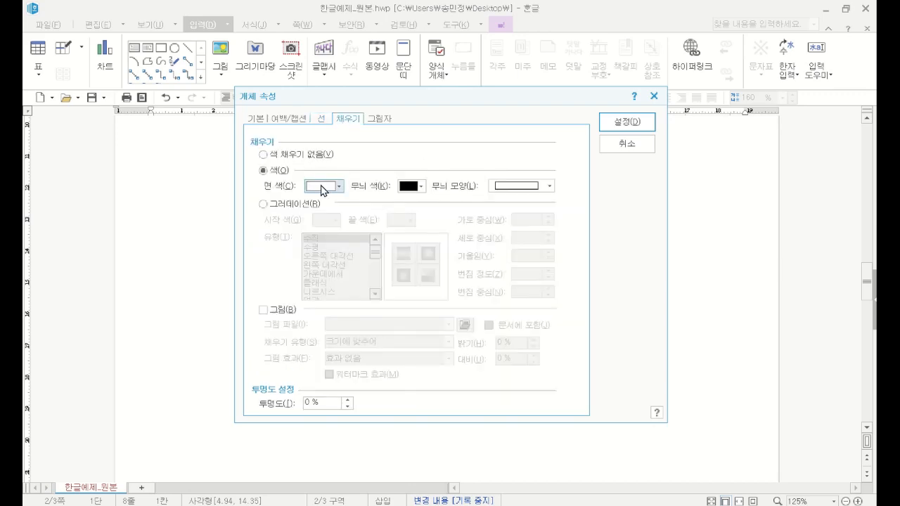
key(ctrl+1)
click(320, 169)
mouse_move(416, 49)
mouse_down()
mouse_move(386, 43)
mouse_move(401, 77)
mouse_up()
drag(226, 175, 252, 171)
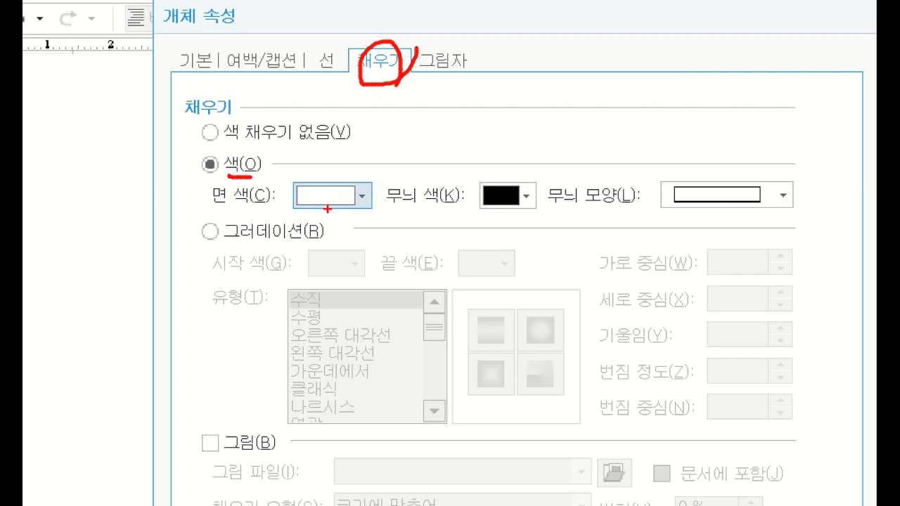
key(Escape)
click(331, 187)
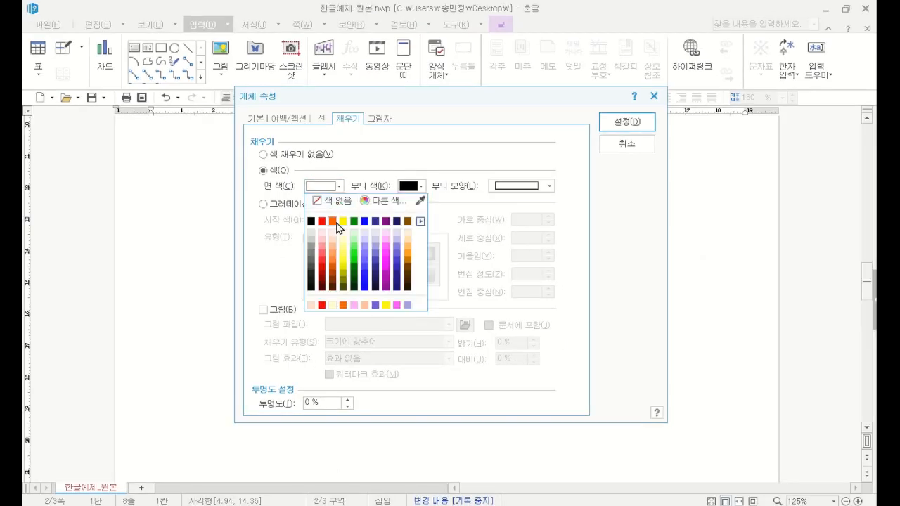
click(385, 254)
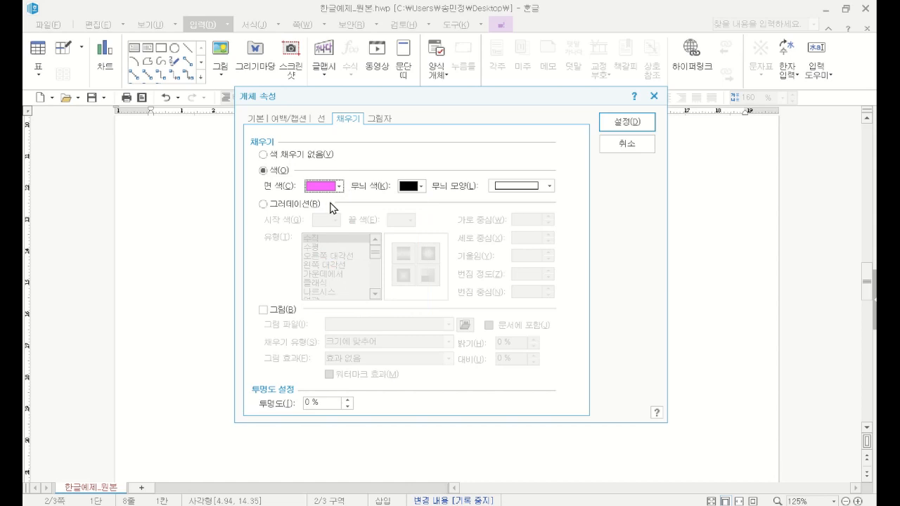
click(628, 123)
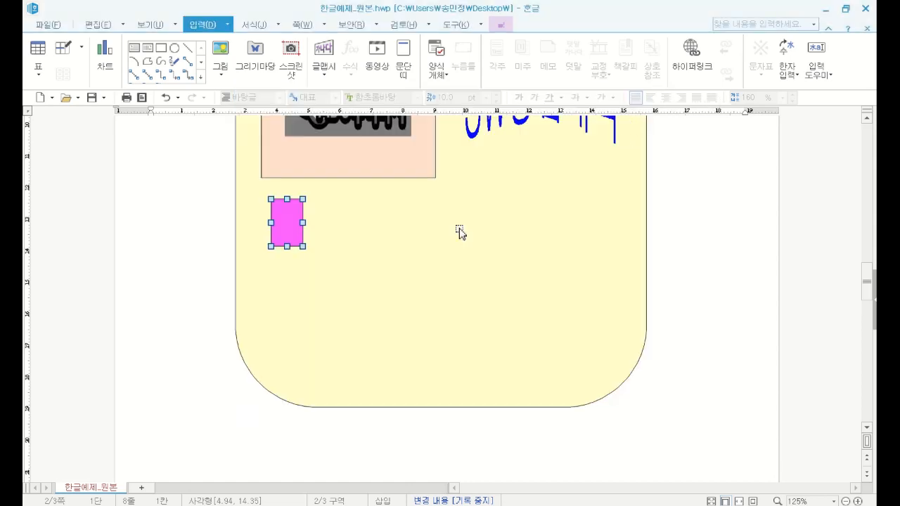
drag(300, 220, 314, 212)
key(Escape)
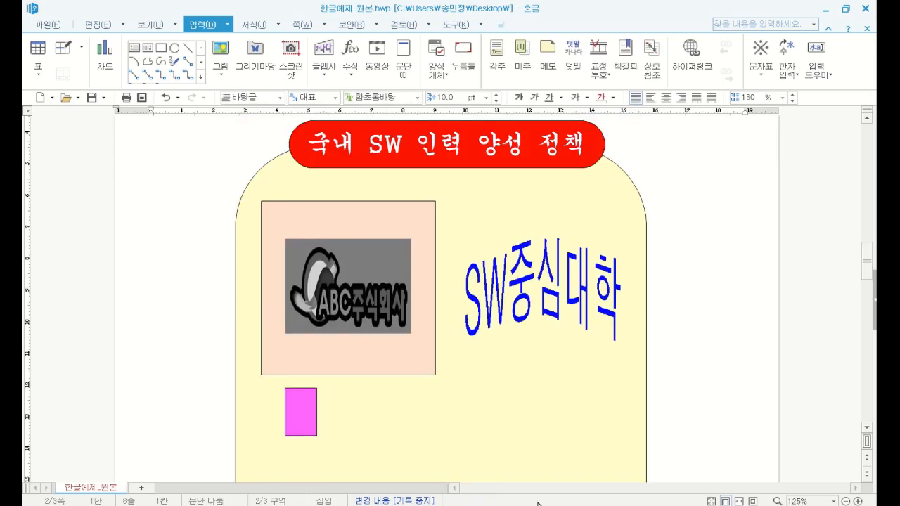
Step: Read the problem sheet's size, fill, font and alignment specifications for the lettered A rectangle, and return to the Hangul document
key(alt+Tab)
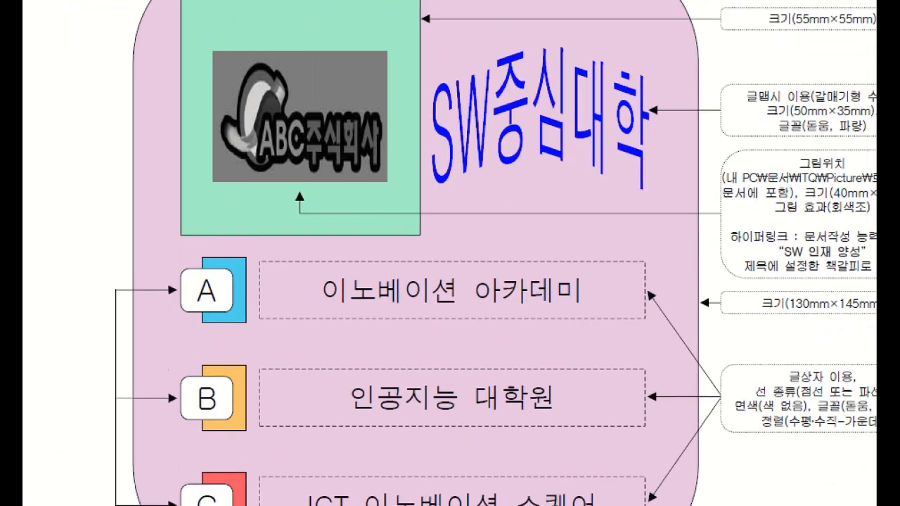
drag(225, 180, 224, 173)
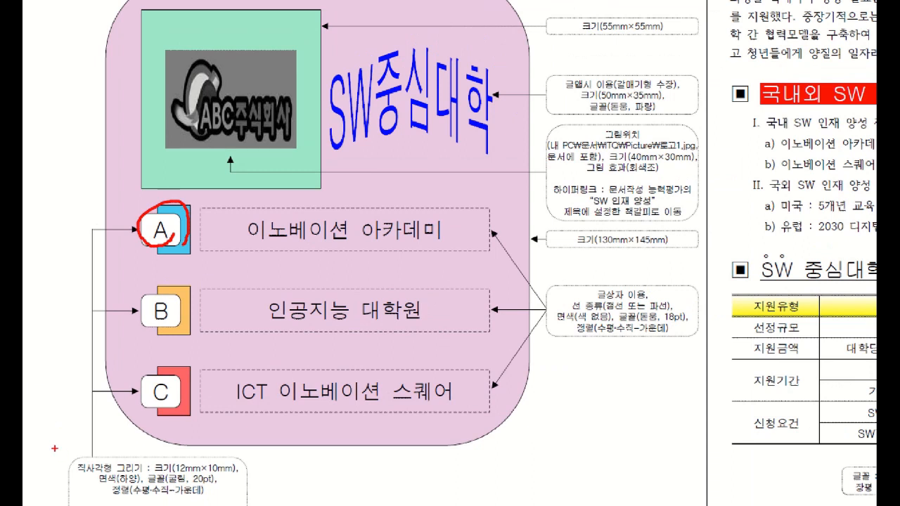
drag(54, 448, 247, 503)
drag(213, 474, 178, 475)
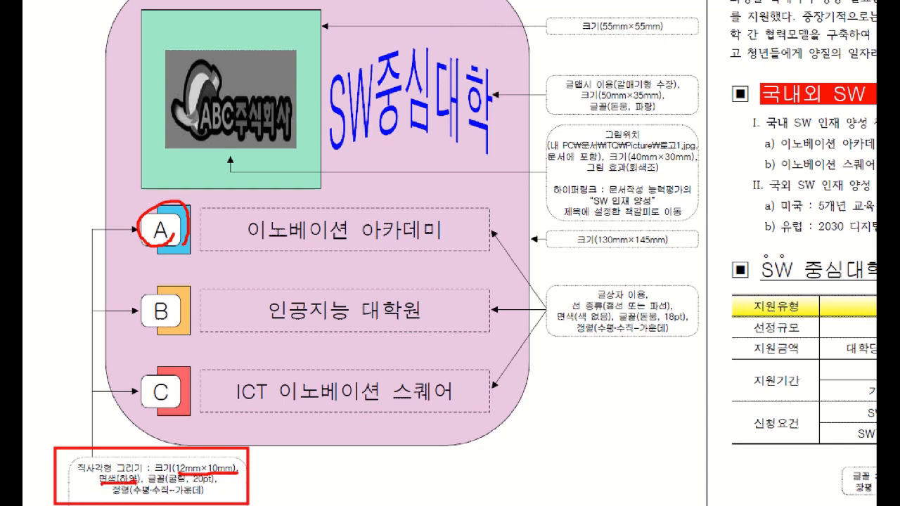
mouse_move(180, 485)
mouse_down()
mouse_move(203, 485)
mouse_move(201, 500)
mouse_up()
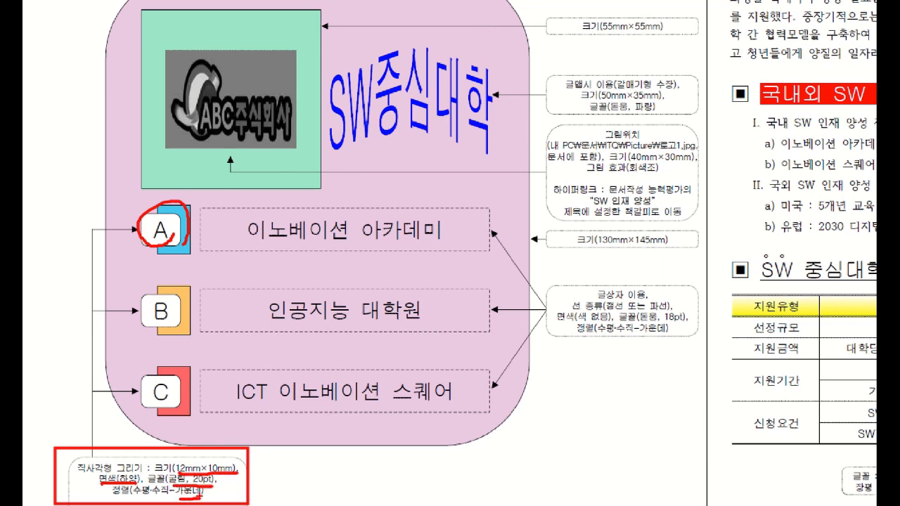
key(Escape)
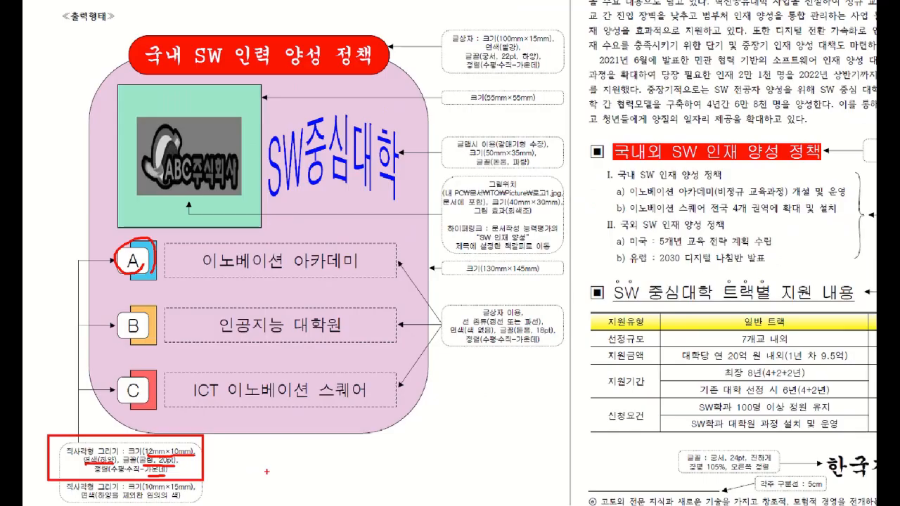
key(alt+Tab)
Step: Draw a second rectangle overlapping the left part of the magenta one and set its width to 12 mm and height to 10 mm
click(161, 48)
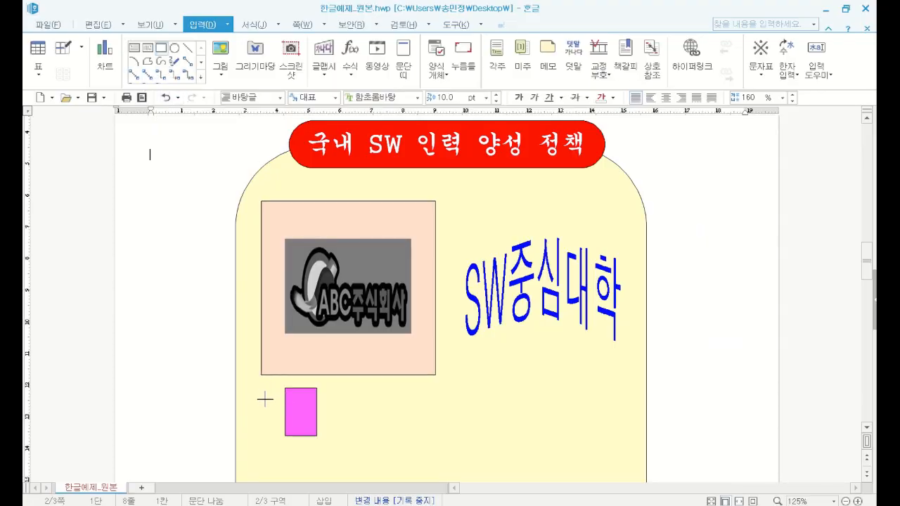
drag(265, 396, 305, 418)
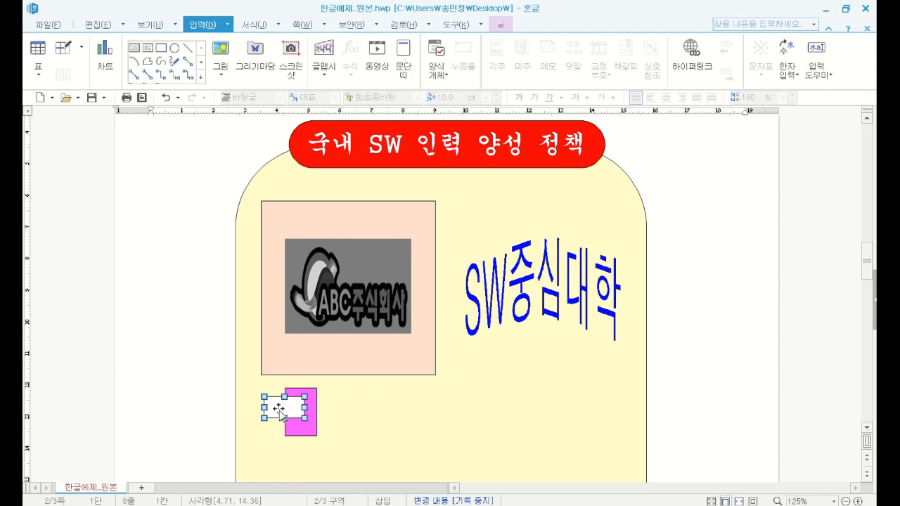
double_click(285, 408)
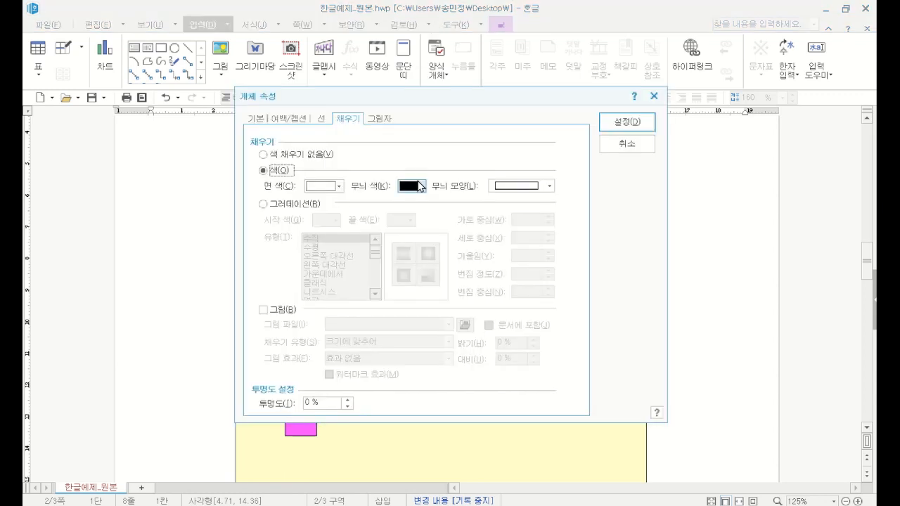
click(256, 118)
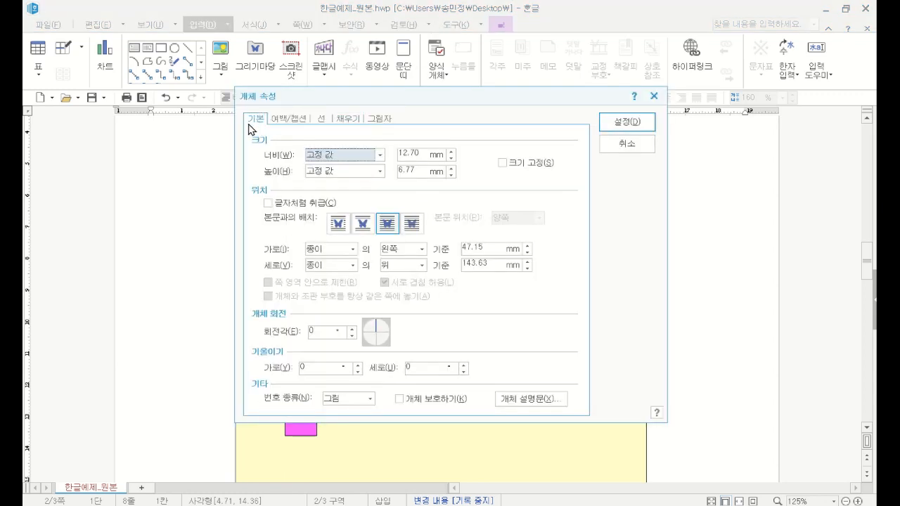
click(420, 154)
text(1)
key(Tab)
key(Tab)
text(1)
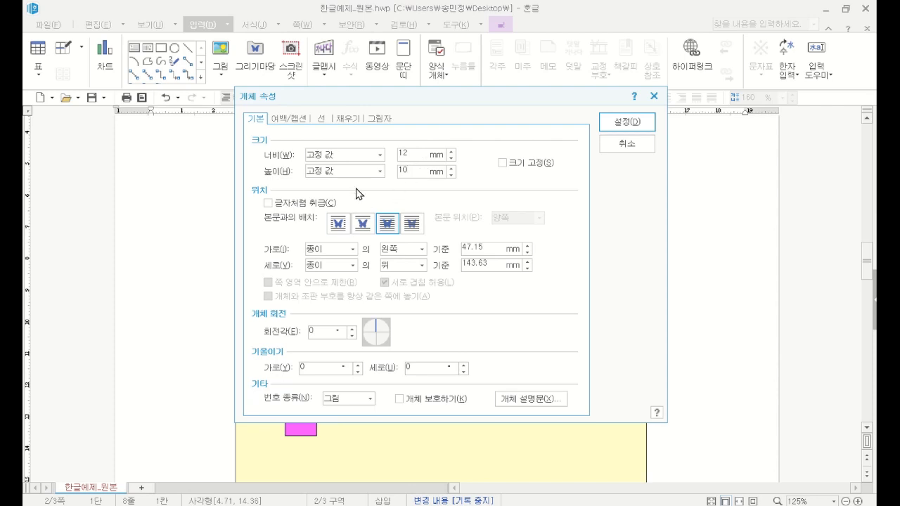
Step: Check the new rectangle's face colour in the fill settings of its object properties
click(347, 120)
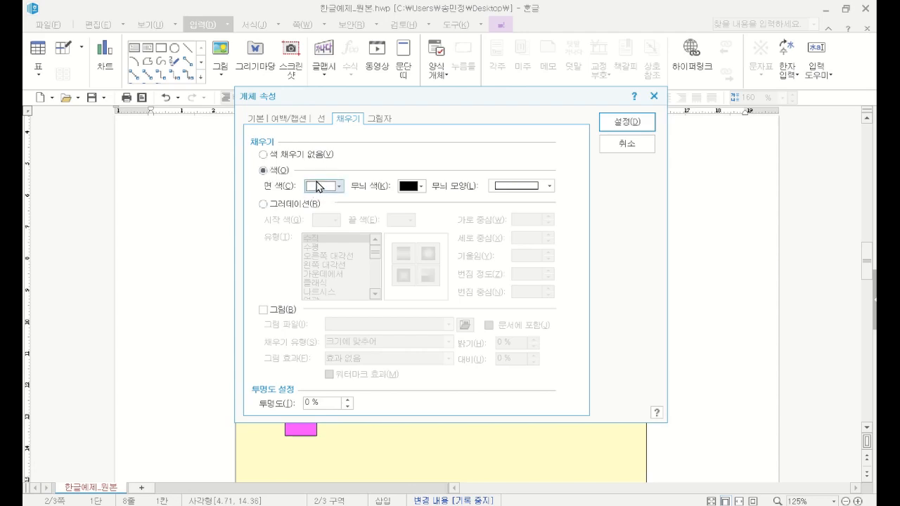
key(ctrl+1)
click(290, 142)
mouse_move(245, 107)
mouse_down()
mouse_move(204, 97)
mouse_move(240, 115)
mouse_up()
mouse_move(373, 112)
mouse_down()
mouse_move(336, 109)
mouse_move(369, 114)
mouse_move(376, 88)
mouse_move(431, 111)
mouse_move(414, 116)
mouse_up()
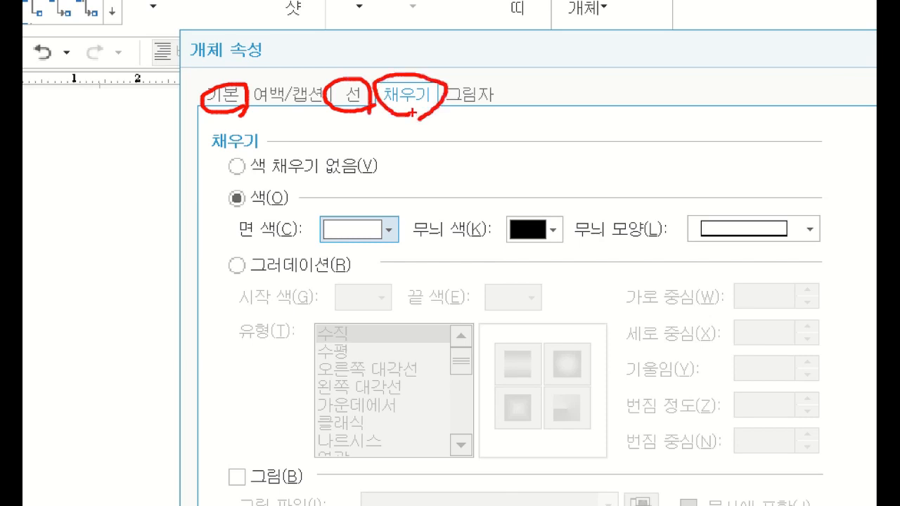
mouse_move(373, 38)
mouse_down()
mouse_move(353, 71)
mouse_move(373, 71)
mouse_up()
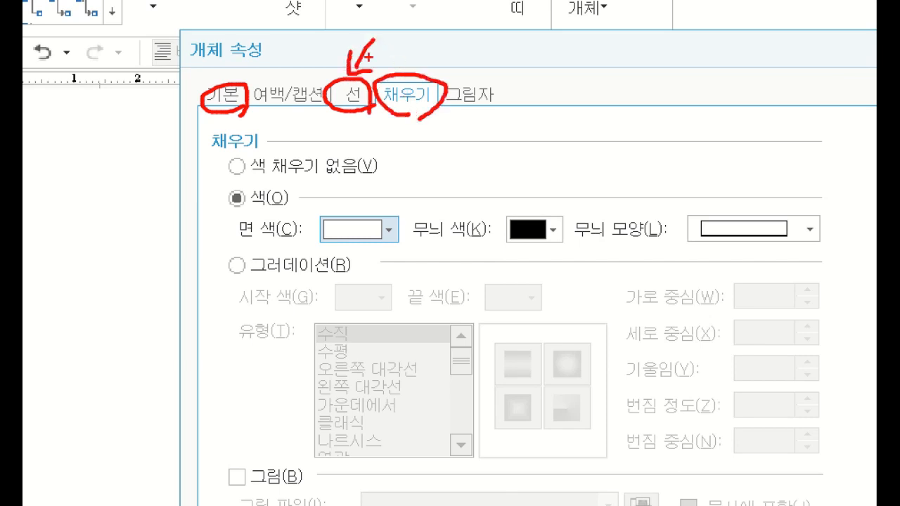
key(Escape)
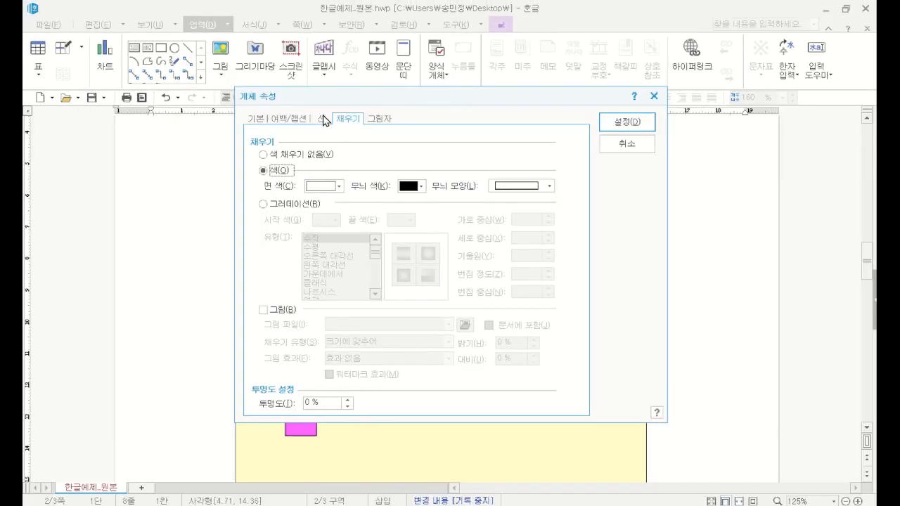
Step: Apply the rounded corner style (둥근 모양) to the white rectangle
click(321, 118)
click(325, 270)
key(ctrl+1)
click(333, 256)
mouse_move(296, 249)
mouse_down()
mouse_move(327, 302)
mouse_move(352, 300)
mouse_up()
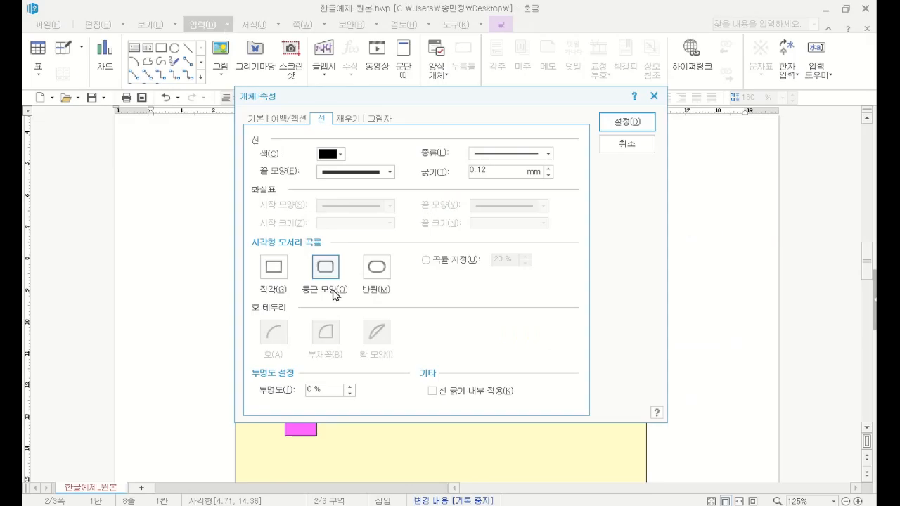
click(610, 121)
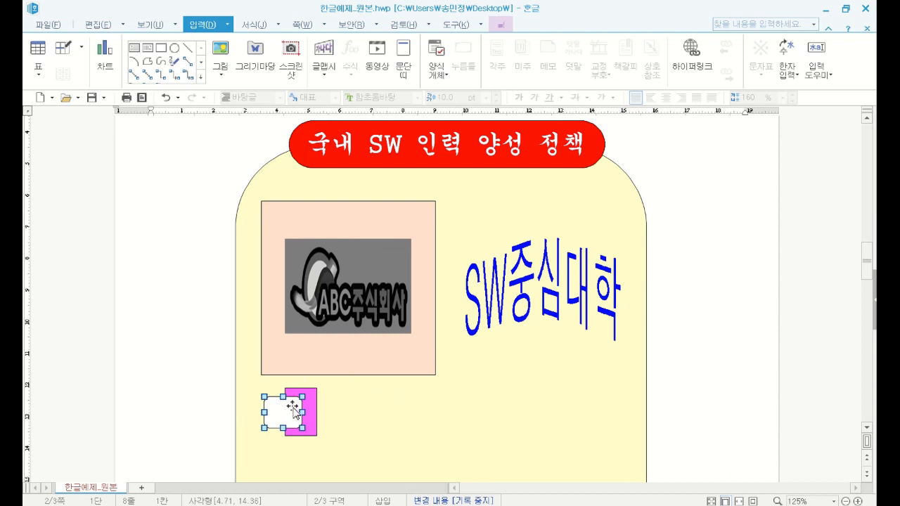
key(Escape)
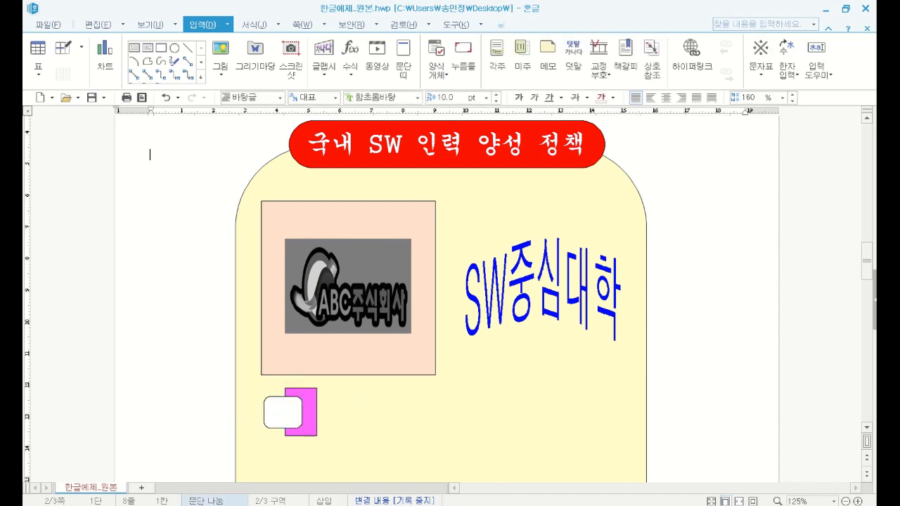
Step: Enable text inside the white rounded rectangle, enter the letter "A" in it and select the letter
click(289, 415)
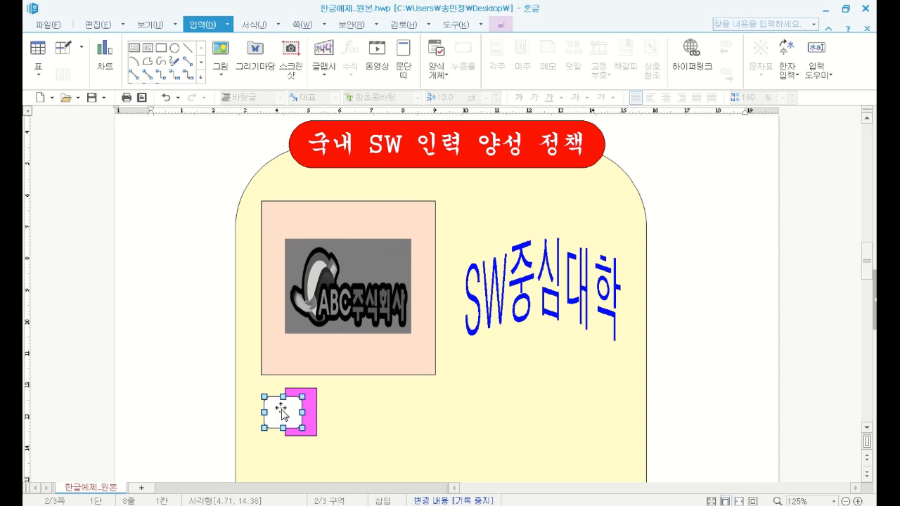
scroll(285, 414, down, 2)
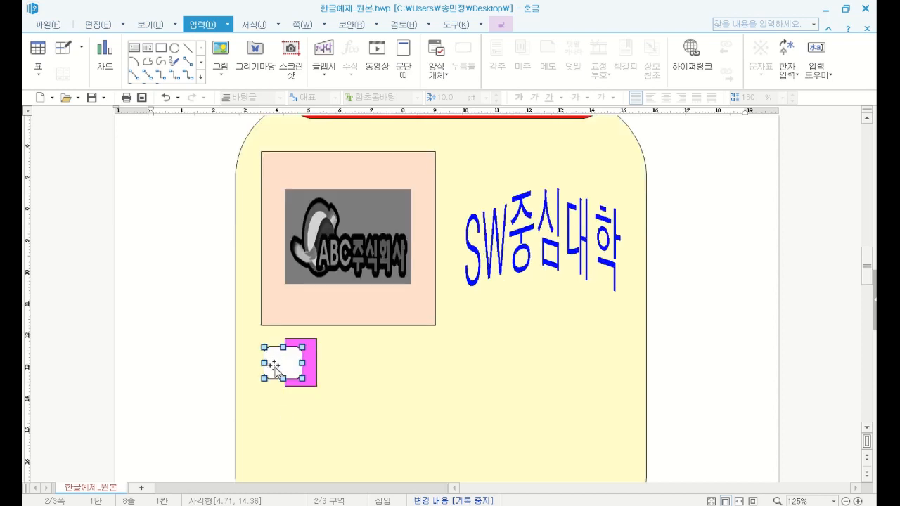
right_click(281, 365)
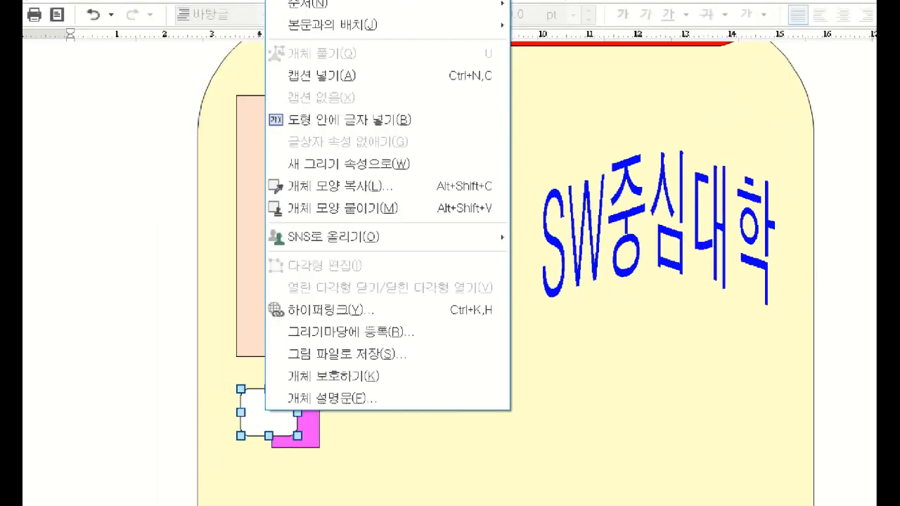
drag(273, 144, 405, 171)
mouse_move(192, 160)
mouse_down()
mouse_move(256, 164)
mouse_move(254, 180)
mouse_up()
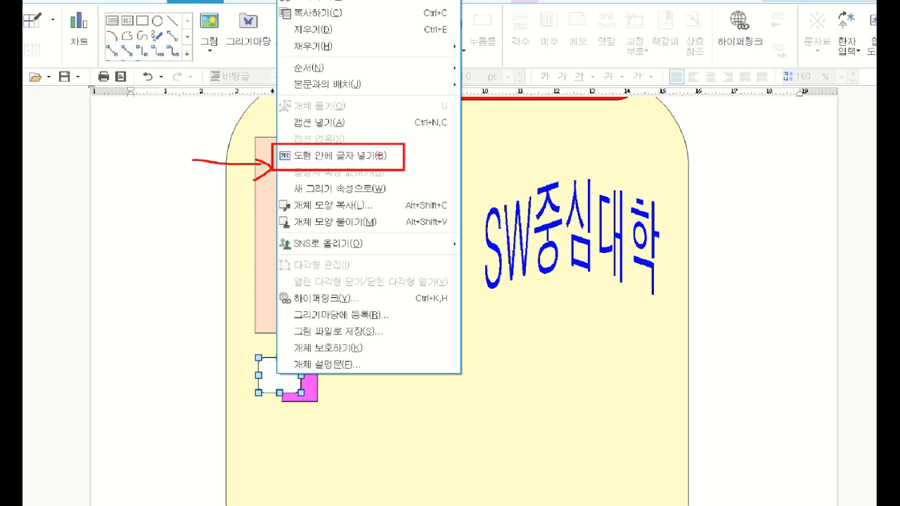
key(Escape)
right_click(282, 360)
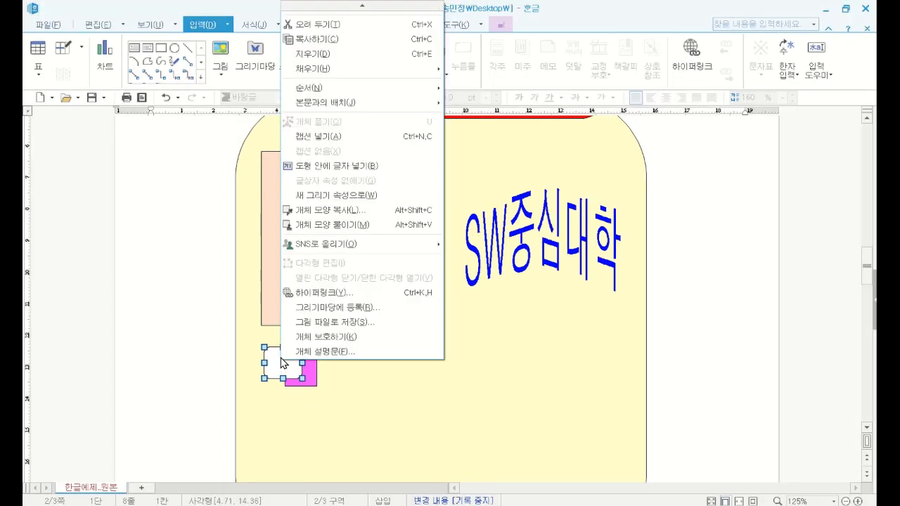
click(353, 166)
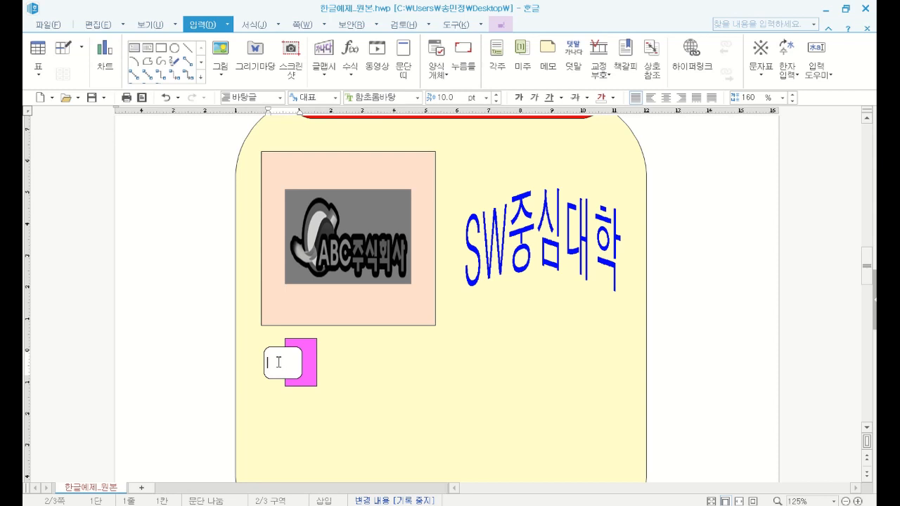
text(A)
key(F9)
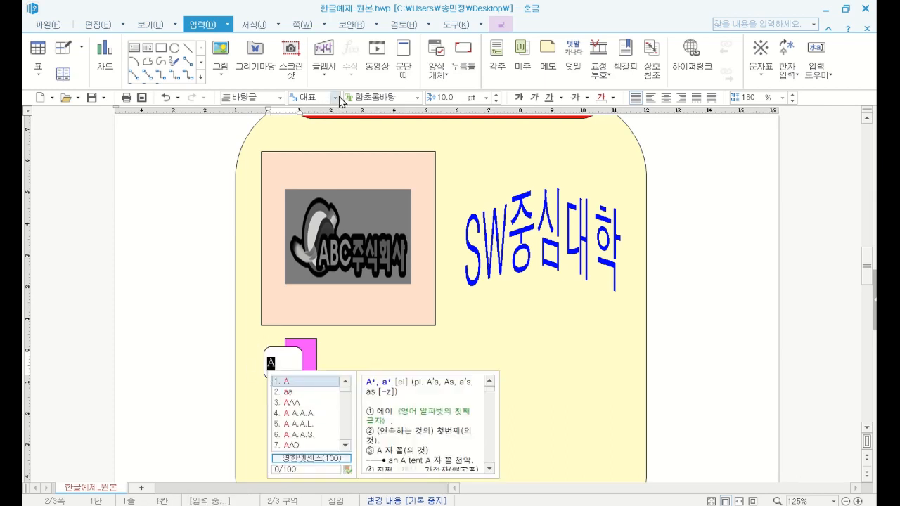
Step: Format the letter "A" in the white rounded rectangle with the 굴림 font at 20 pt and centre alignment
click(371, 97)
text(R)
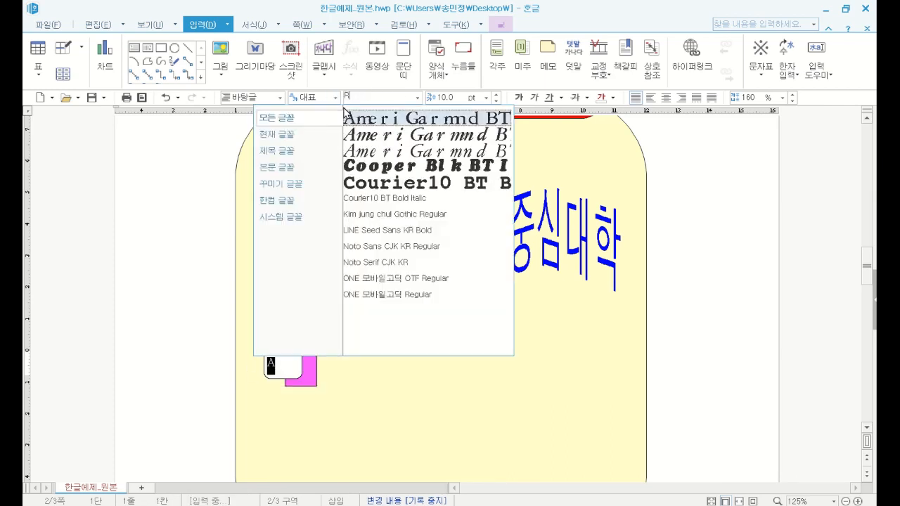
key(BackSpace)
text(ㄱㅜㄹ)
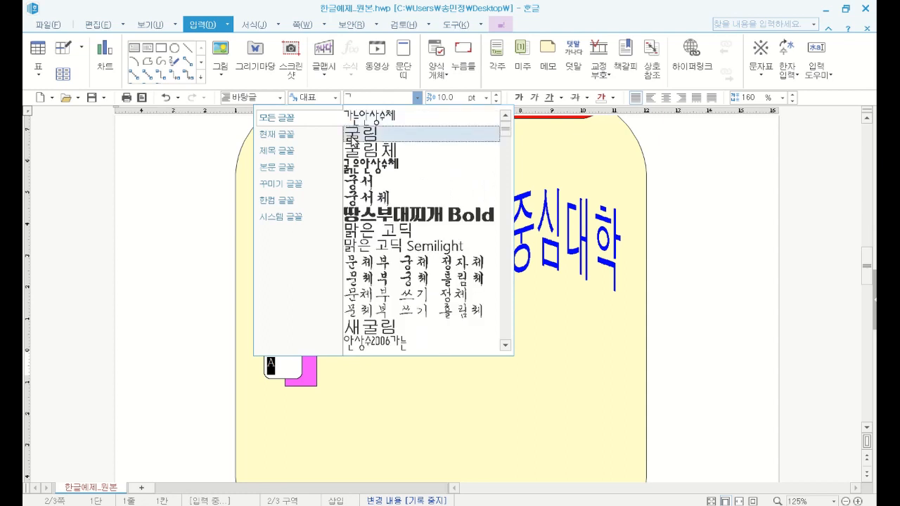
key(Return)
click(461, 97)
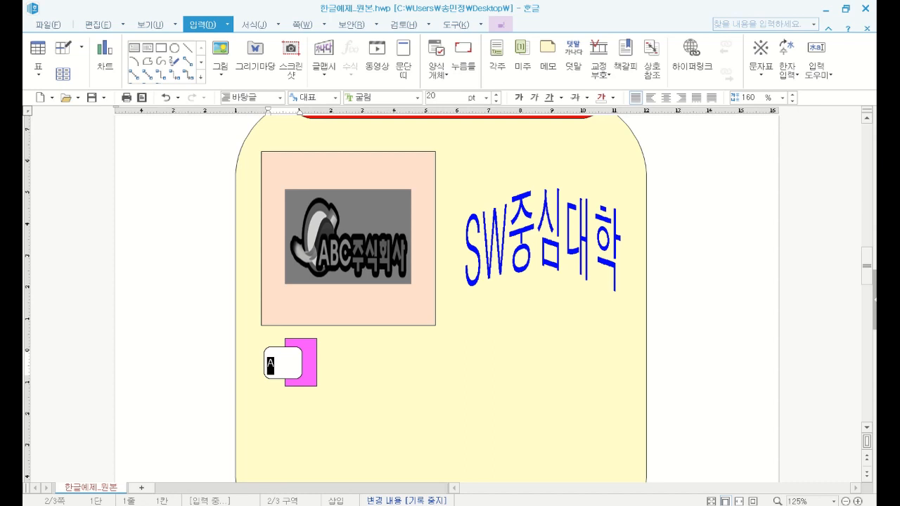
key(Return)
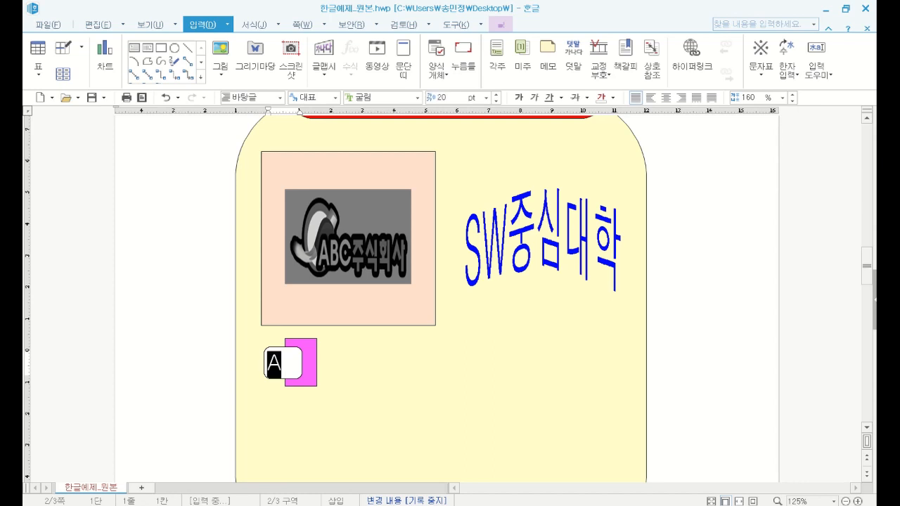
click(666, 97)
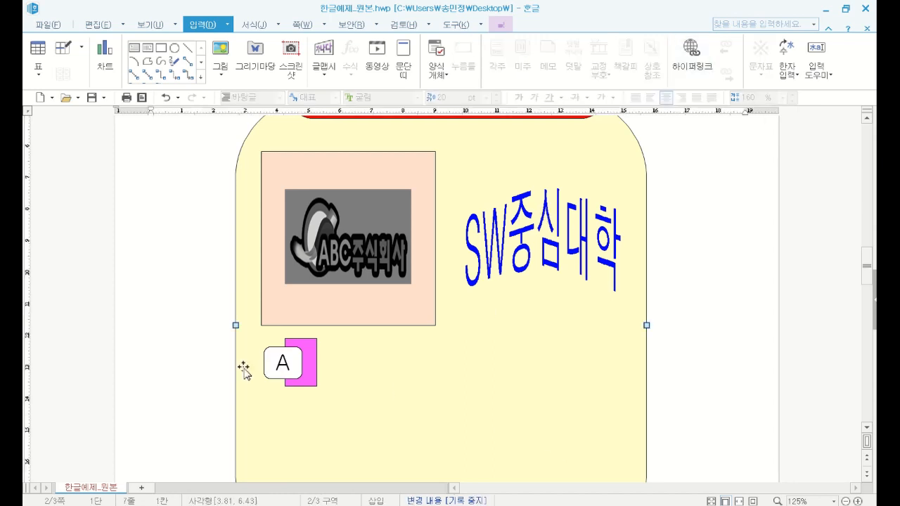
click(268, 363)
Step: Switch to the exam PDF and examine the formatting required for the lettered rectangles and the text boxes beside them
key(alt+Tab)
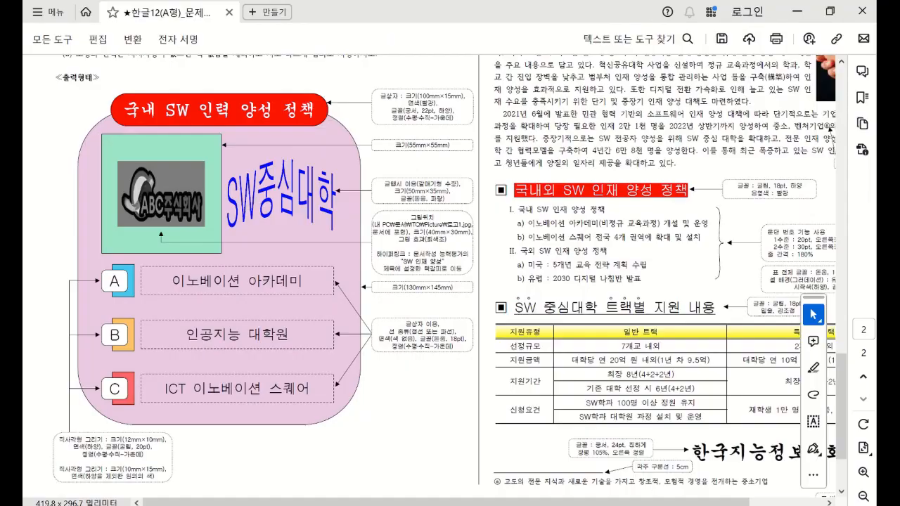
key(ctrl+1)
click(53, 465)
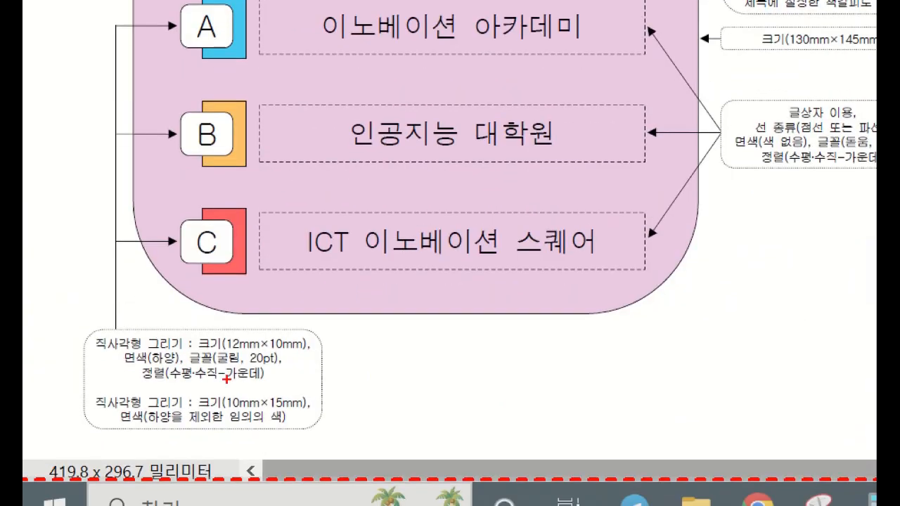
drag(208, 366, 277, 363)
drag(230, 383, 266, 383)
key(Escape)
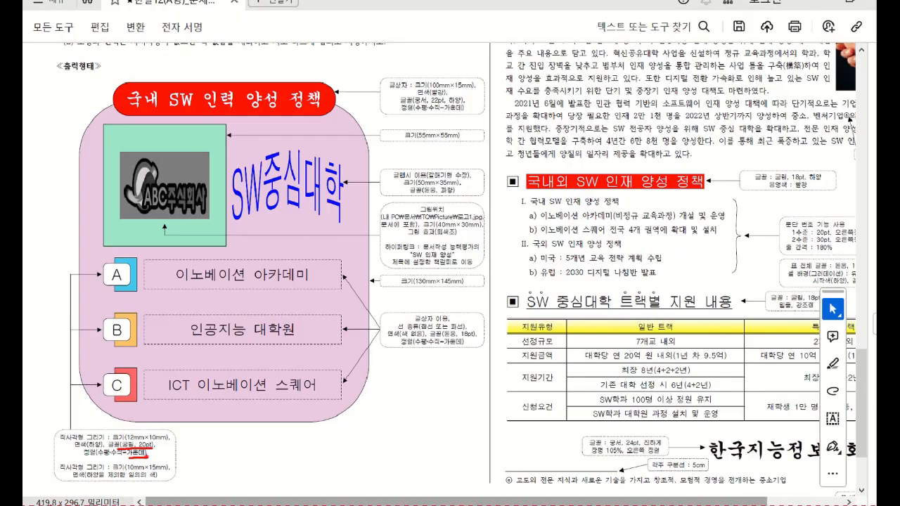
key(alt+Tab)
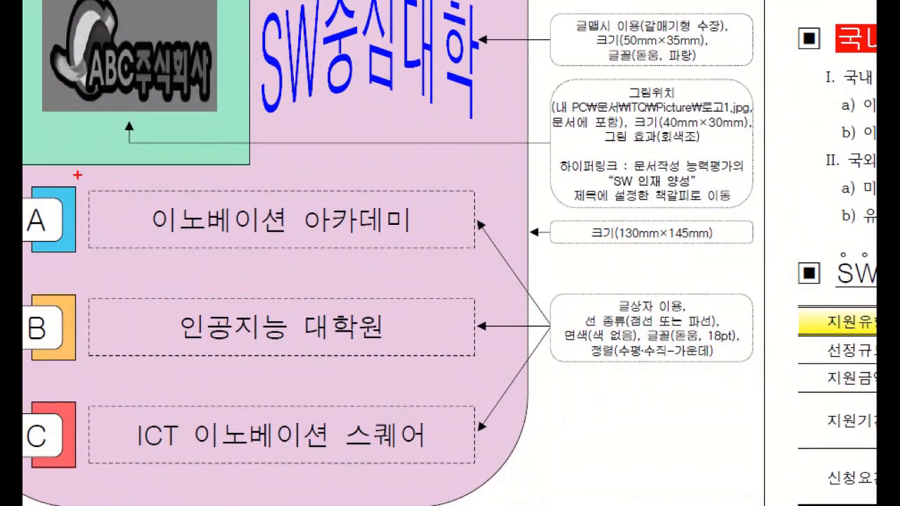
mouse_move(78, 174)
mouse_down()
mouse_move(431, 279)
mouse_move(498, 280)
mouse_up()
drag(621, 311, 659, 311)
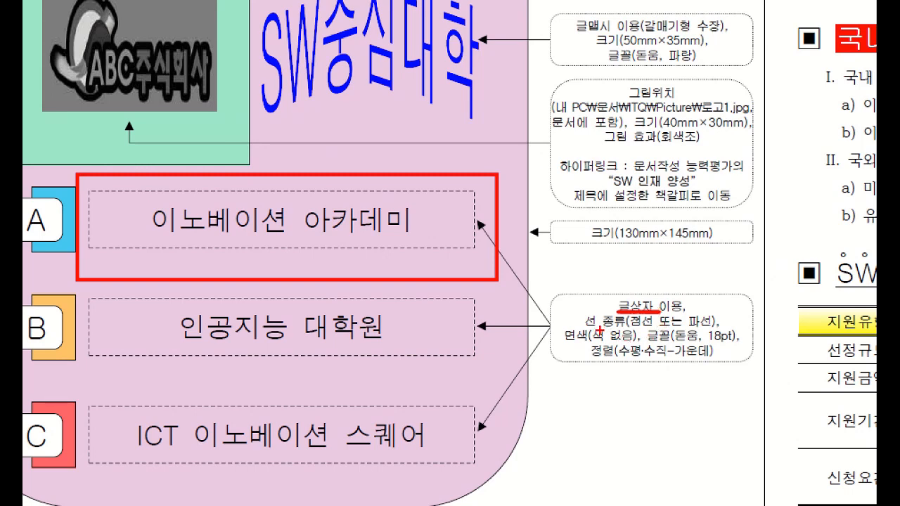
drag(633, 328, 661, 328)
drag(601, 342, 640, 343)
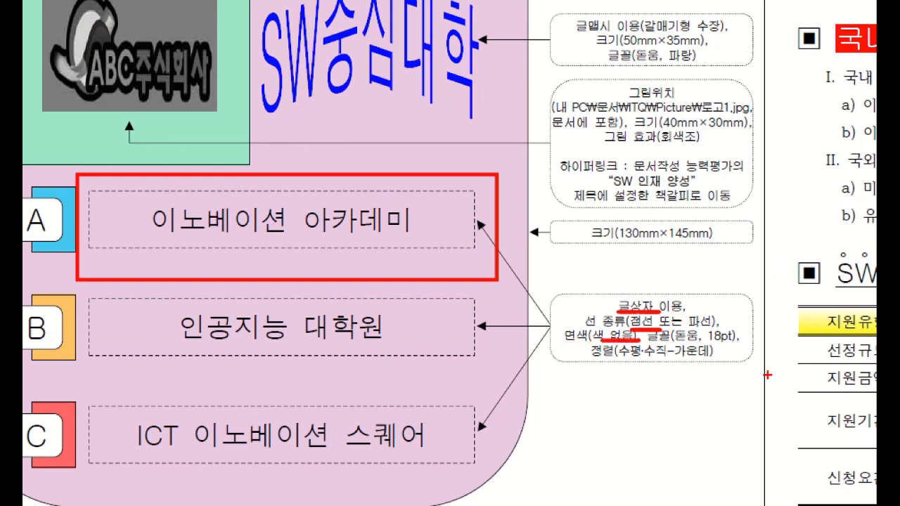
drag(679, 345, 737, 345)
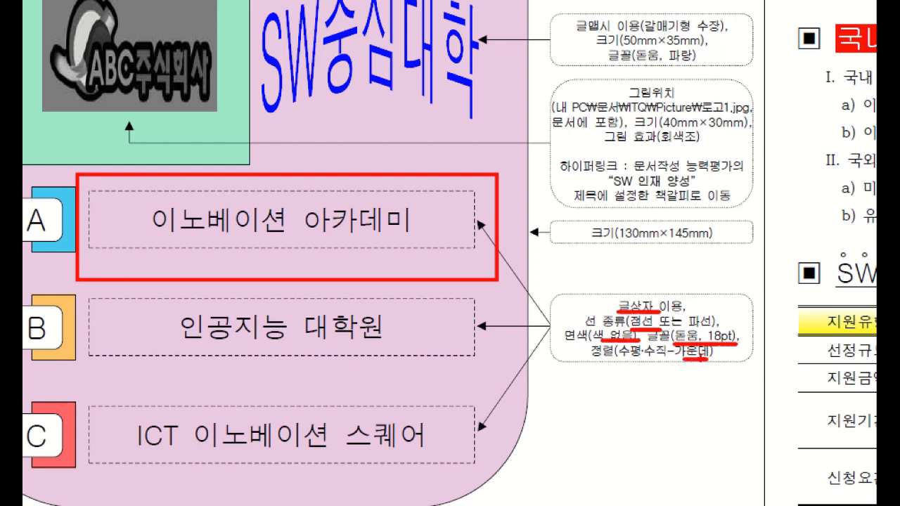
key(Escape)
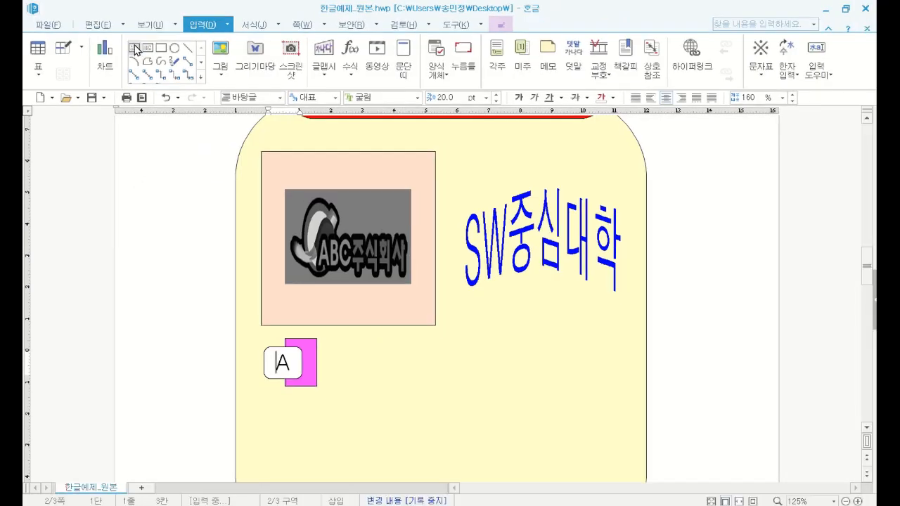
Step: Draw a text box about 95 mm wide and 14 mm high beside the magenta rectangle and enter "이노베이션 아카데미" in it
click(134, 48)
drag(329, 340, 630, 384)
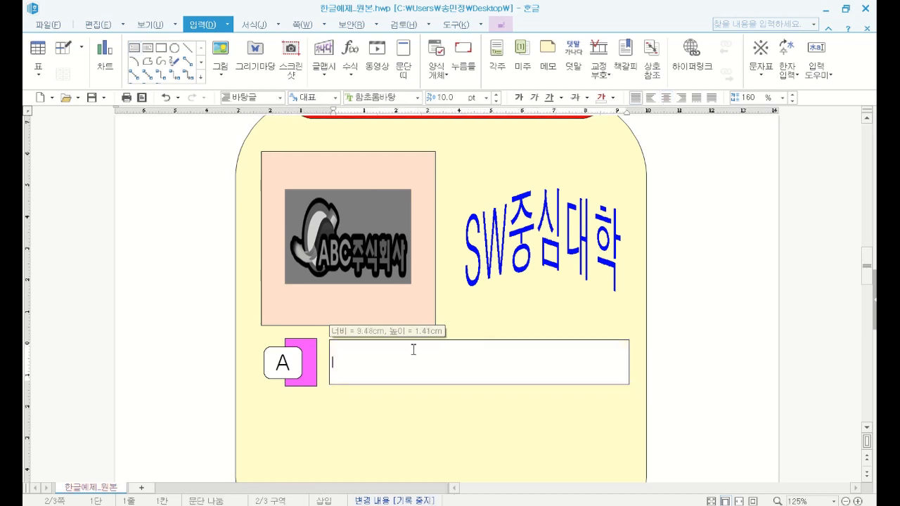
text(에)
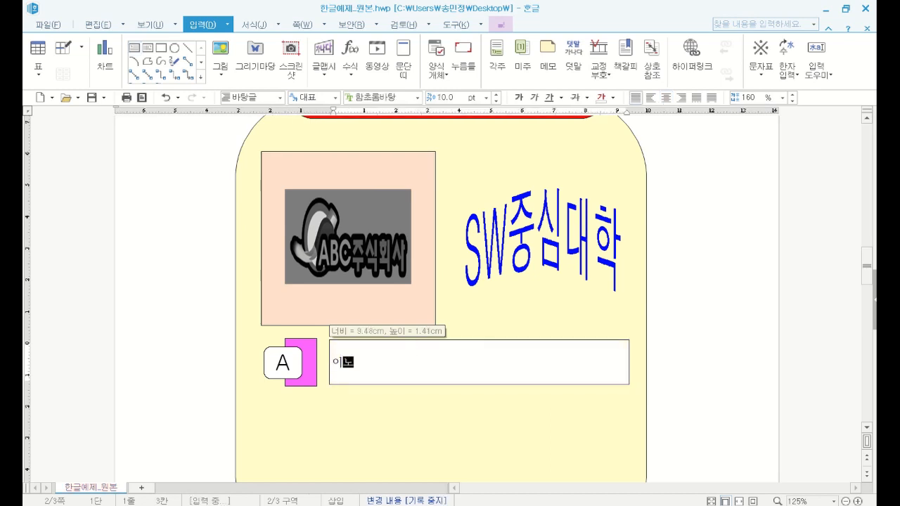
text(놉)
text(노베이션 아카데미)
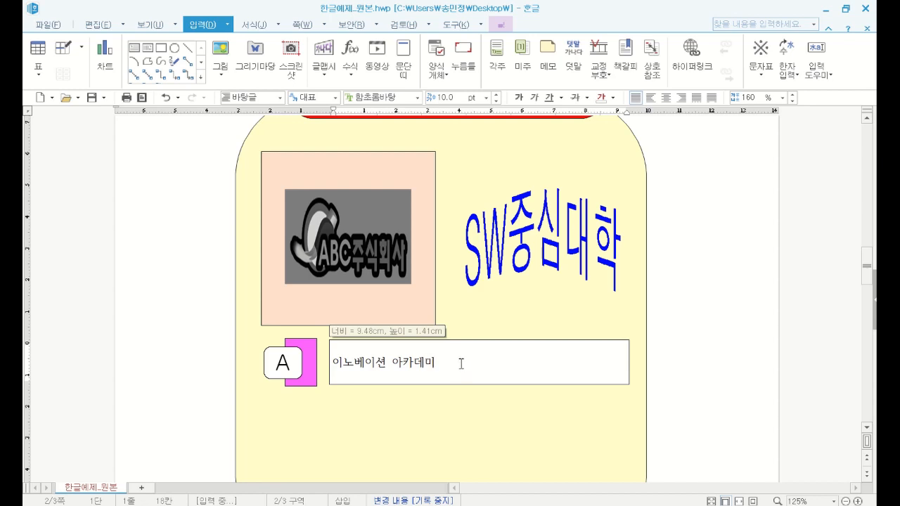
Step: Format the text "이노베이션 아카데미" with the 돋움 font at 18 pt and centre alignment
drag(460, 364, 325, 370)
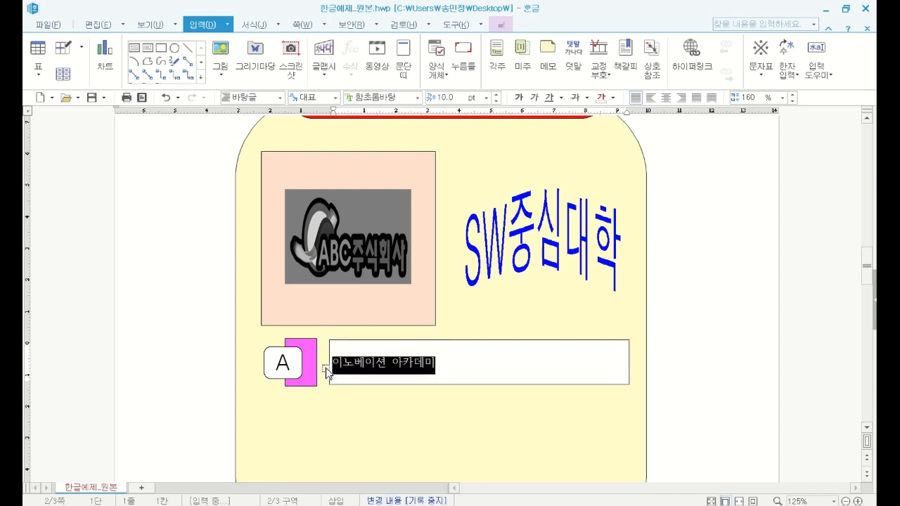
click(357, 97)
text(돋움)
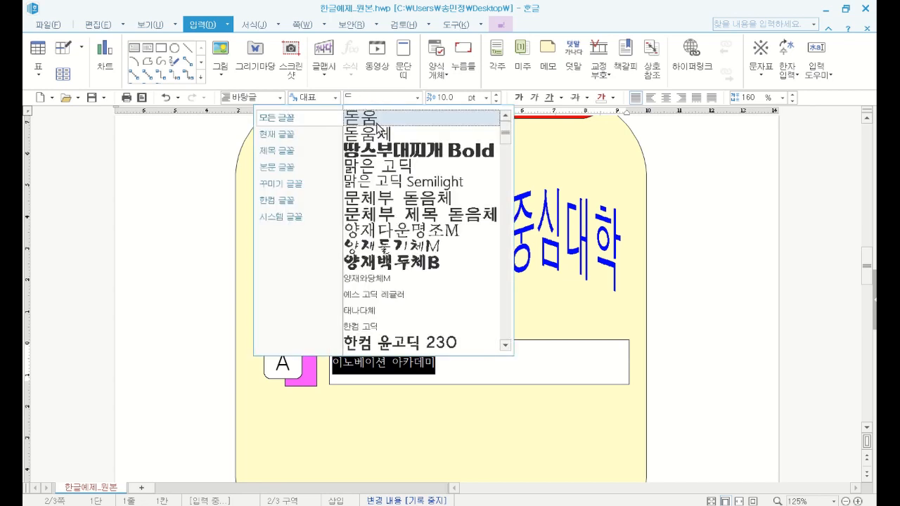
key(Return)
click(448, 98)
text(1)
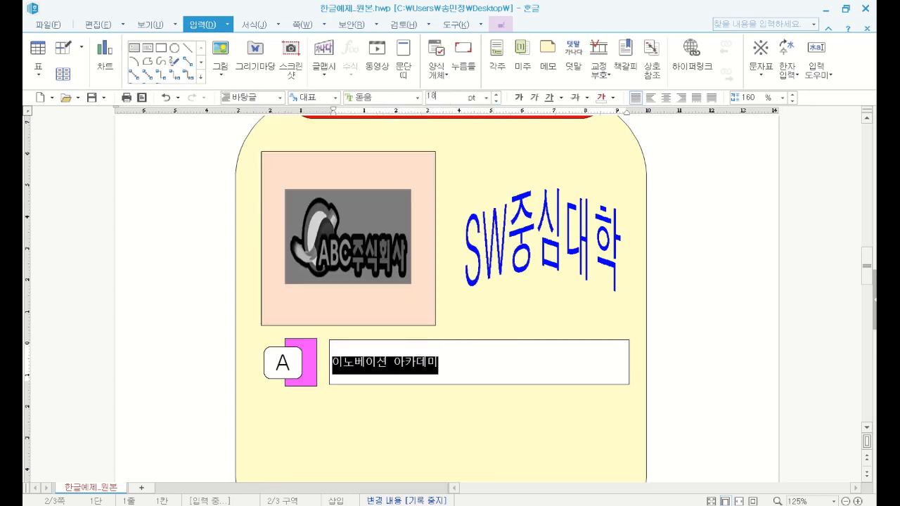
text(8)
key(Return)
click(666, 98)
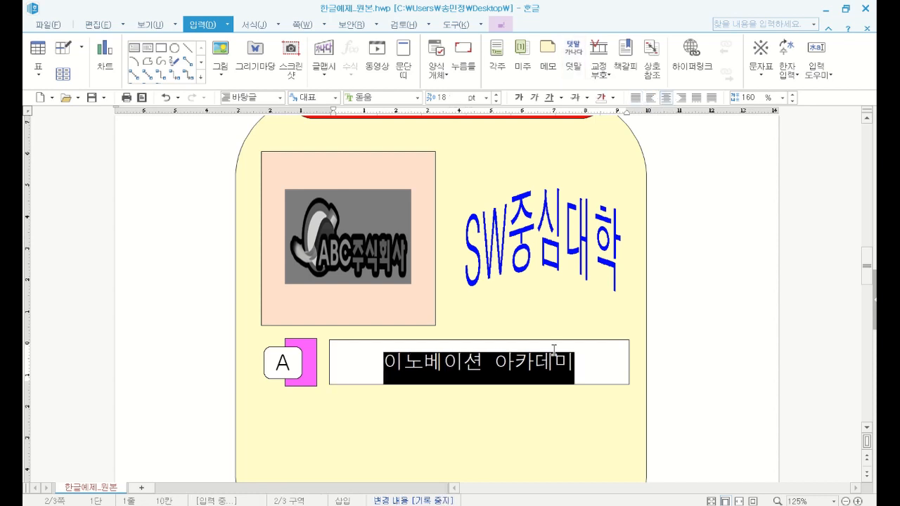
click(570, 339)
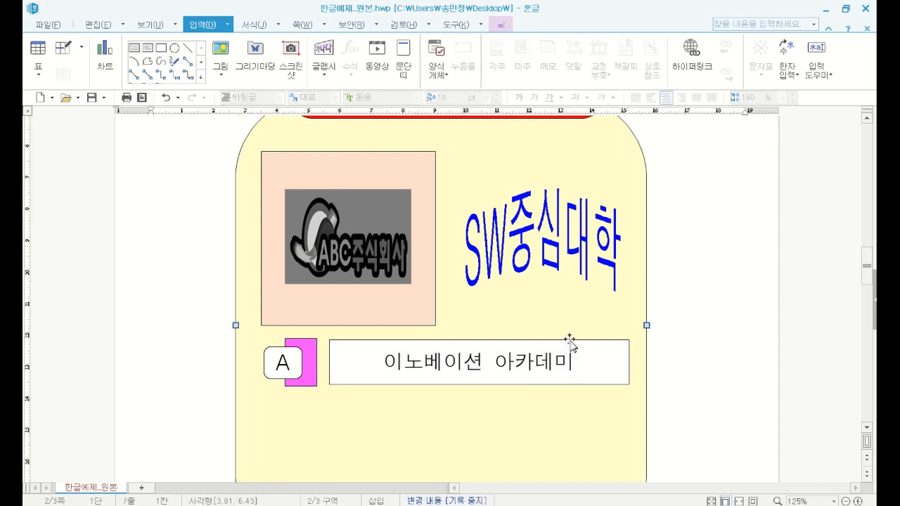
double_click(570, 341)
click(637, 143)
click(600, 352)
double_click(602, 343)
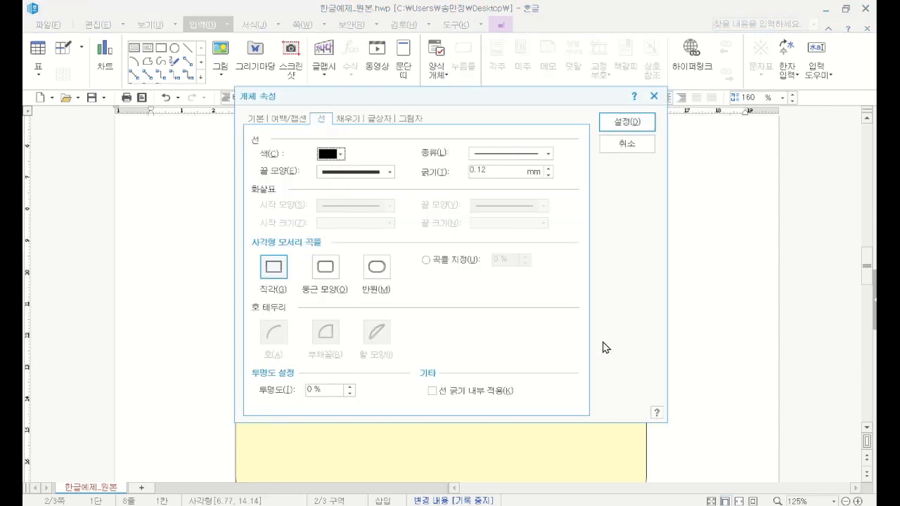
click(604, 147)
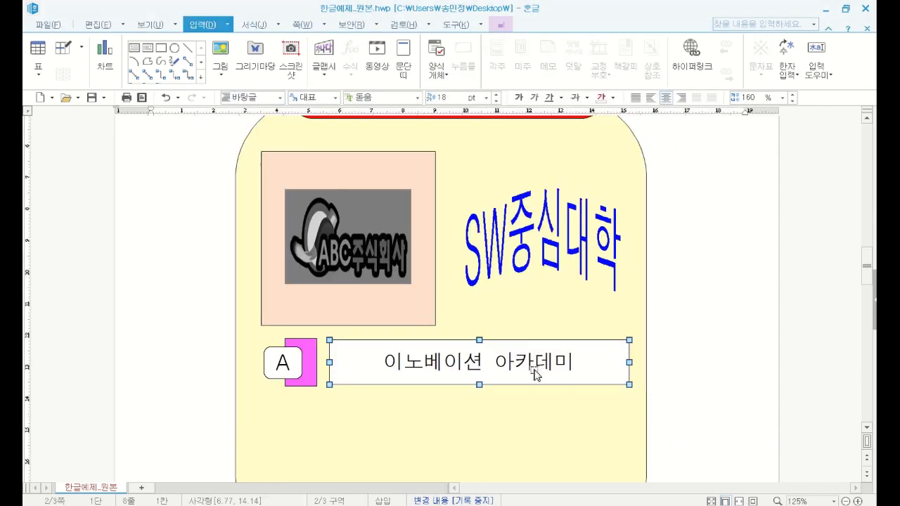
Step: Choose a dashed line type for the border of the "이노베이션 아카데미" text box in its object properties
double_click(536, 346)
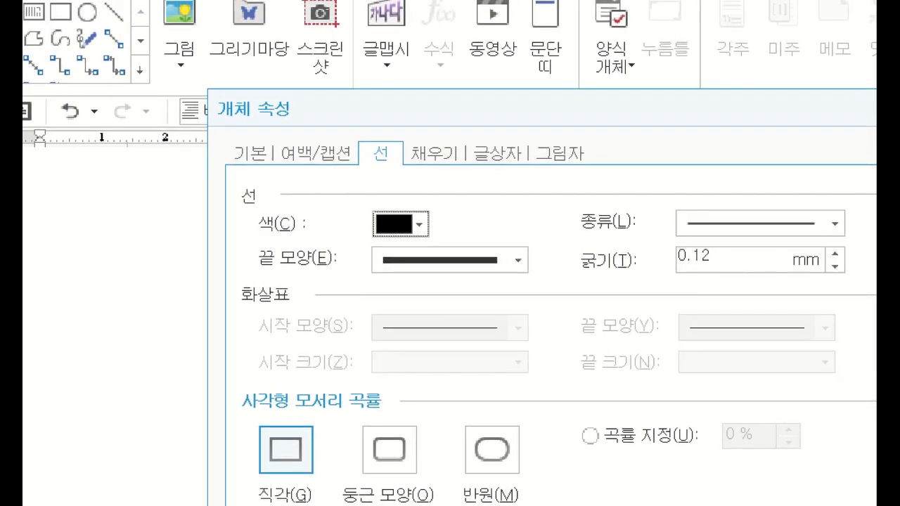
mouse_move(402, 153)
mouse_down()
mouse_move(376, 177)
mouse_move(387, 173)
mouse_up()
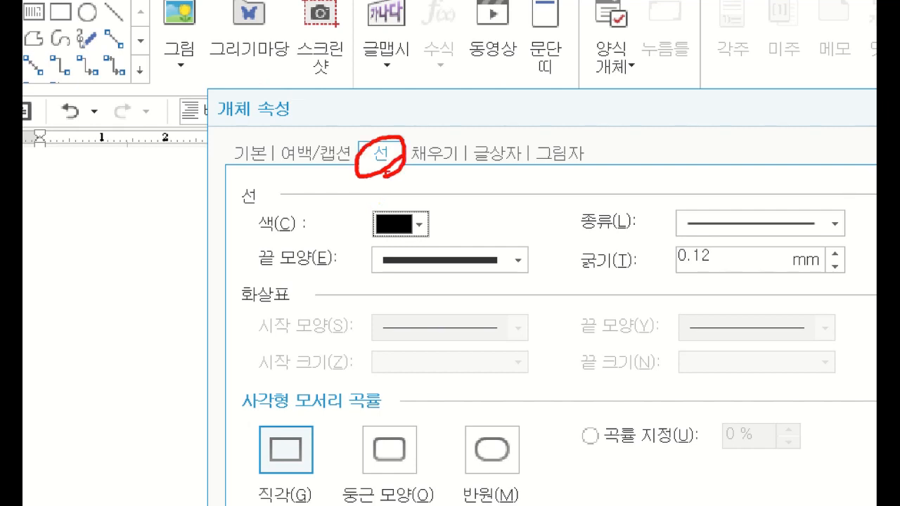
drag(583, 238, 636, 237)
click(835, 224)
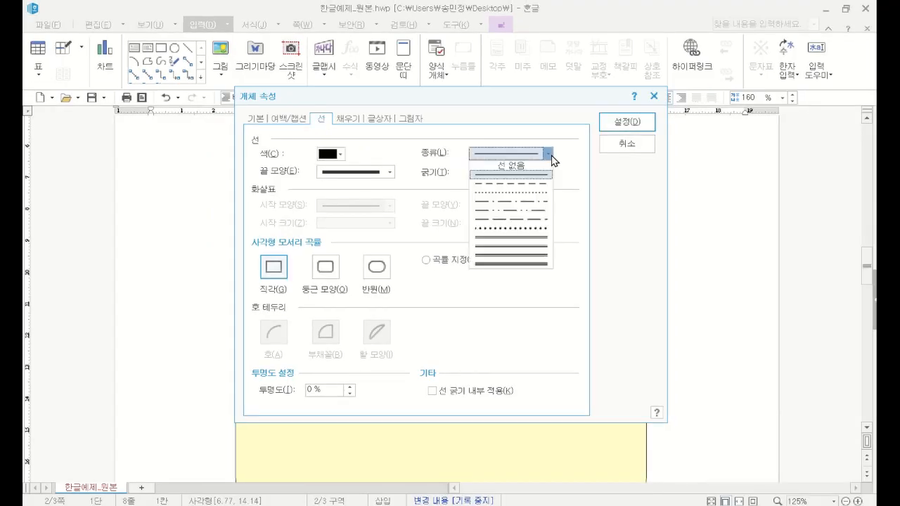
click(542, 191)
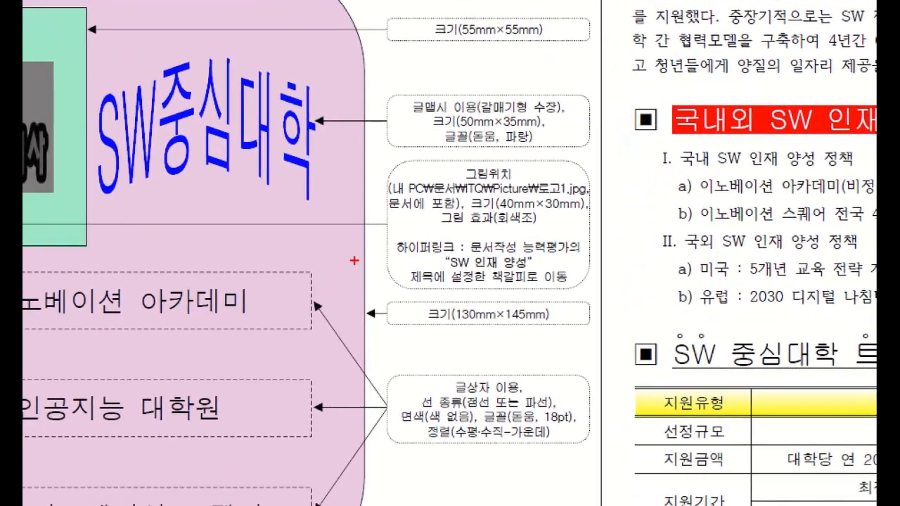
Step: Set the text box's fill to no colour (색 채우기 없음), apply the object properties and deselect the box
drag(481, 405, 571, 405)
mouse_move(399, 426)
mouse_down()
mouse_move(484, 422)
mouse_move(481, 415)
mouse_up()
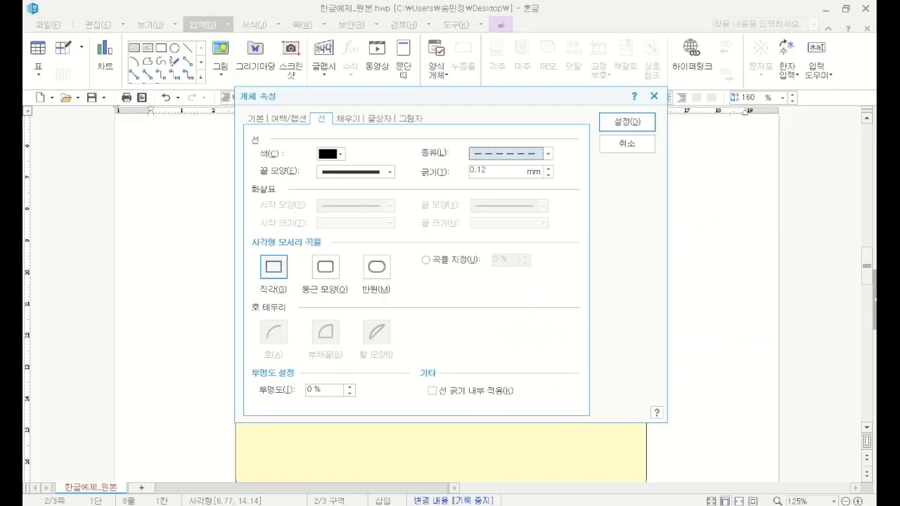
click(356, 118)
click(304, 161)
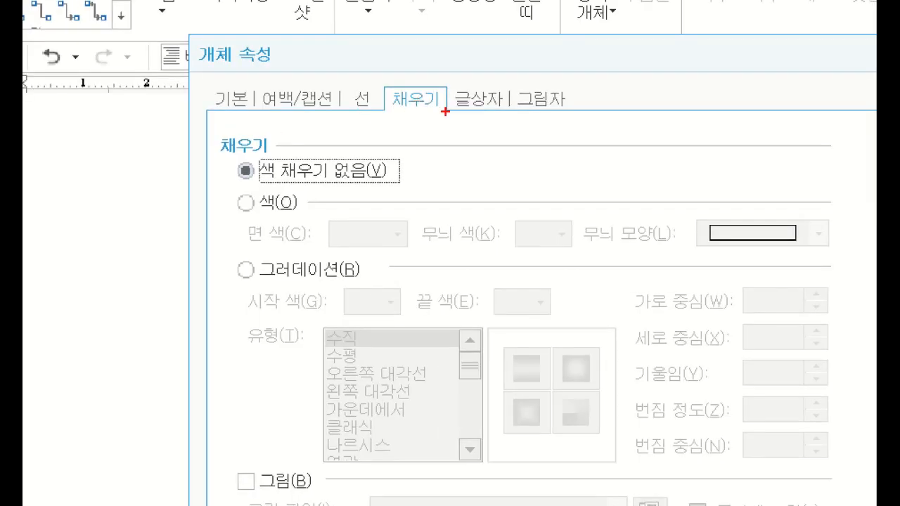
drag(445, 111, 450, 126)
mouse_move(257, 174)
mouse_down()
mouse_move(366, 185)
mouse_move(373, 148)
mouse_move(339, 188)
mouse_up()
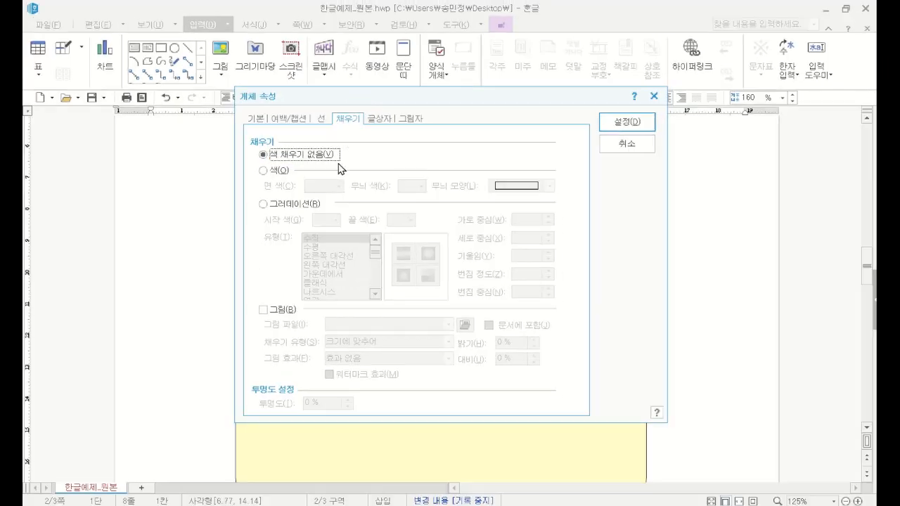
click(627, 122)
click(658, 378)
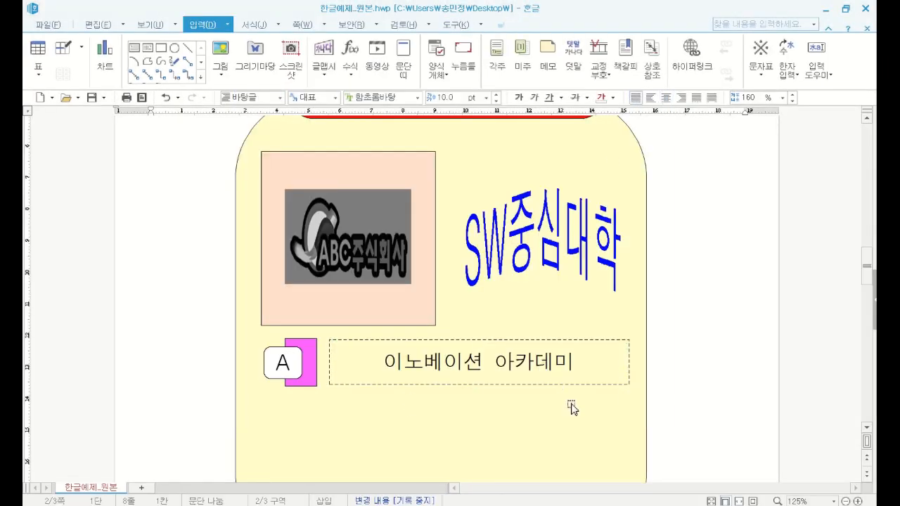
scroll(373, 389, down, 2)
scroll(373, 389, down, 4)
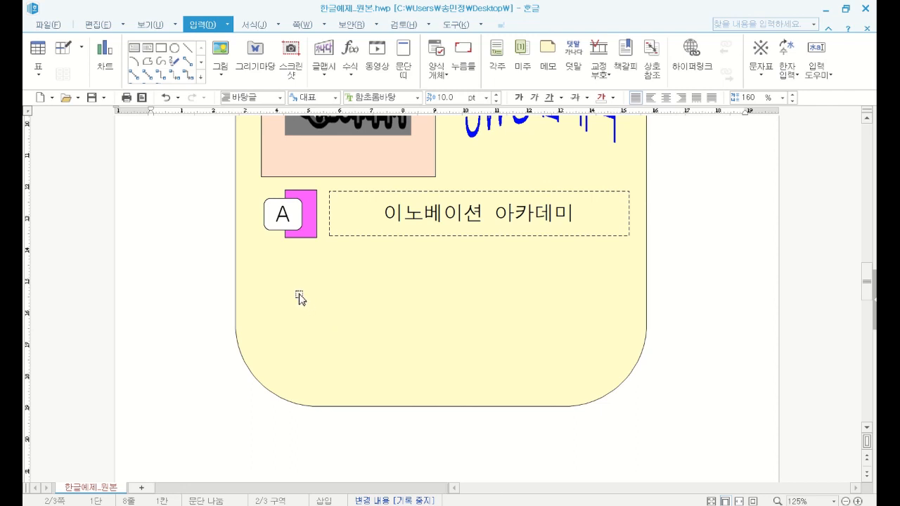
mouse_move(230, 129)
mouse_down()
mouse_move(707, 189)
mouse_move(737, 214)
mouse_move(730, 253)
mouse_move(750, 274)
mouse_up()
mouse_move(761, 288)
mouse_down()
mouse_move(773, 323)
mouse_move(750, 374)
mouse_up()
drag(747, 352, 743, 374)
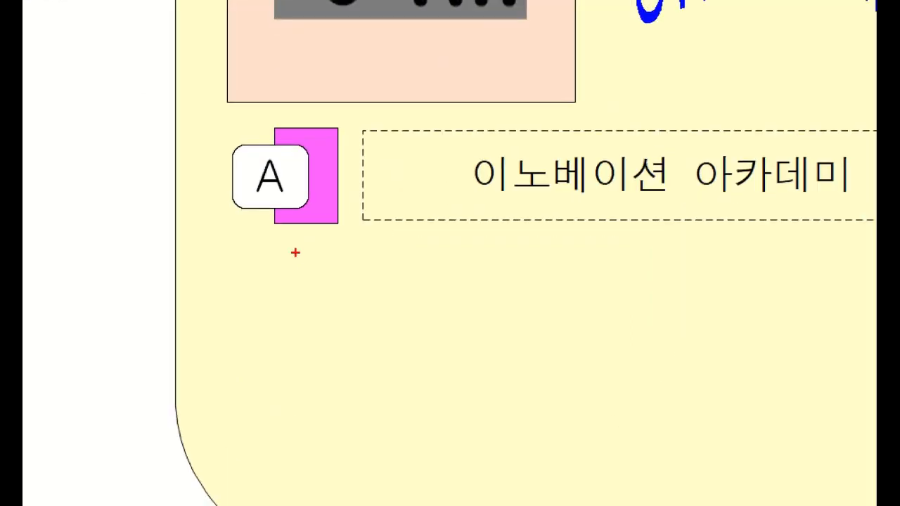
drag(317, 270, 305, 312)
drag(337, 234, 358, 309)
drag(383, 265, 385, 270)
drag(382, 290, 383, 308)
mouse_move(407, 247)
mouse_down()
mouse_move(427, 270)
mouse_move(402, 311)
mouse_up()
drag(391, 285, 469, 282)
drag(454, 256, 484, 314)
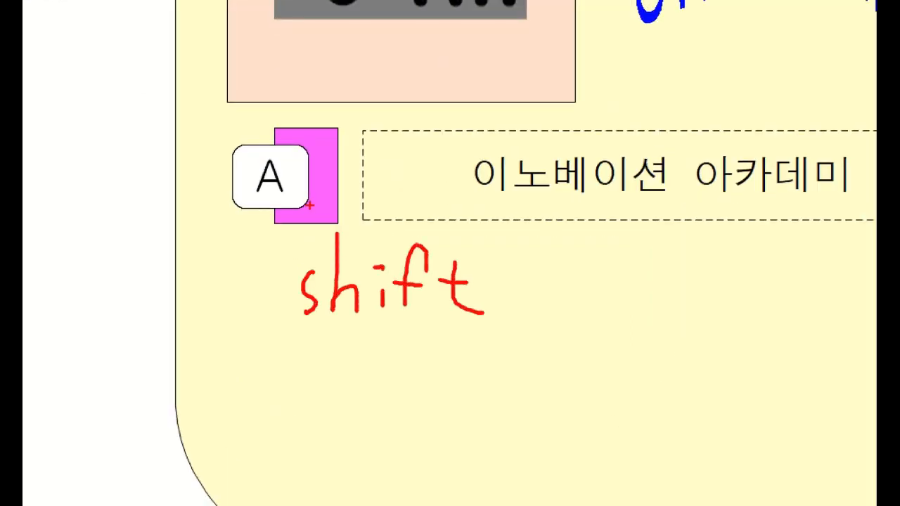
drag(260, 161, 333, 144)
drag(399, 156, 428, 148)
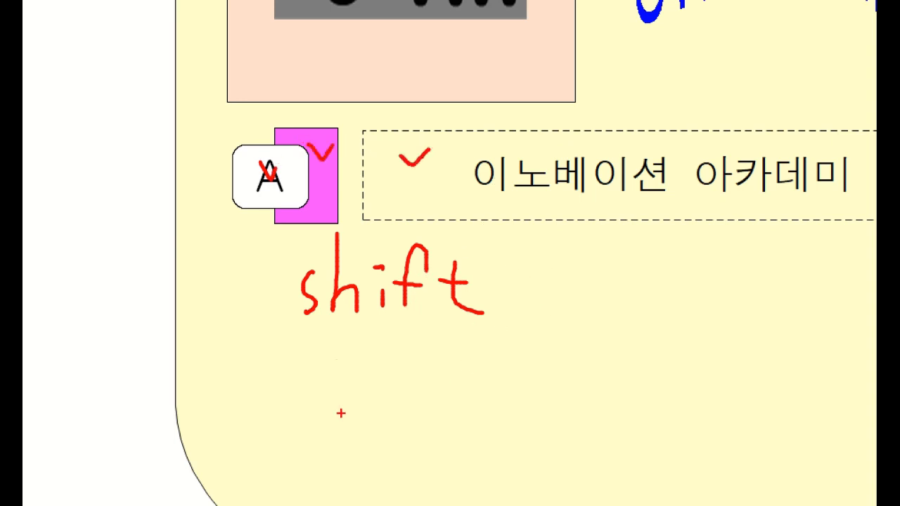
mouse_move(358, 374)
mouse_down()
mouse_move(333, 400)
mouse_move(354, 416)
mouse_move(392, 383)
mouse_move(389, 411)
mouse_move(431, 391)
mouse_up()
mouse_move(447, 338)
mouse_down()
mouse_move(450, 412)
mouse_move(524, 390)
mouse_move(500, 415)
mouse_up()
drag(573, 383, 567, 423)
drag(609, 345, 609, 421)
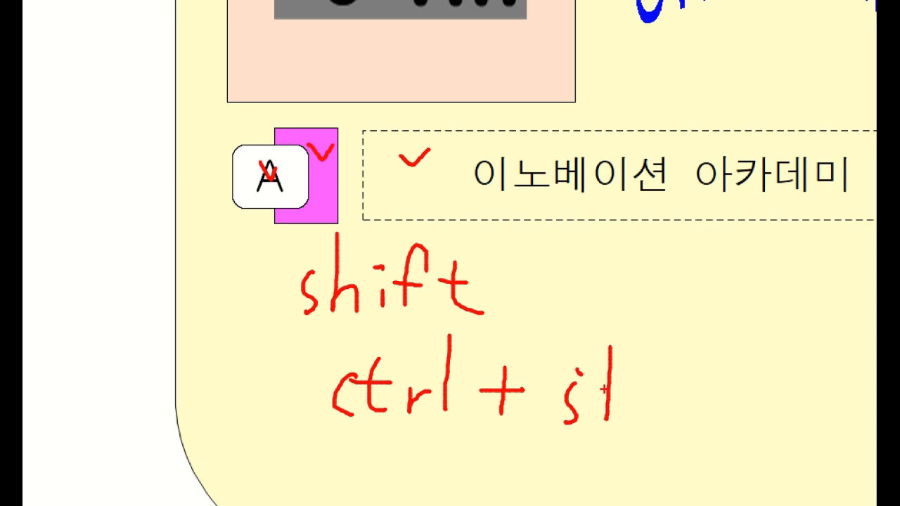
drag(608, 388, 631, 425)
drag(646, 374, 651, 374)
drag(647, 394, 647, 424)
drag(701, 352, 688, 420)
mouse_move(659, 401)
mouse_down()
mouse_move(751, 391)
mouse_move(744, 434)
mouse_up()
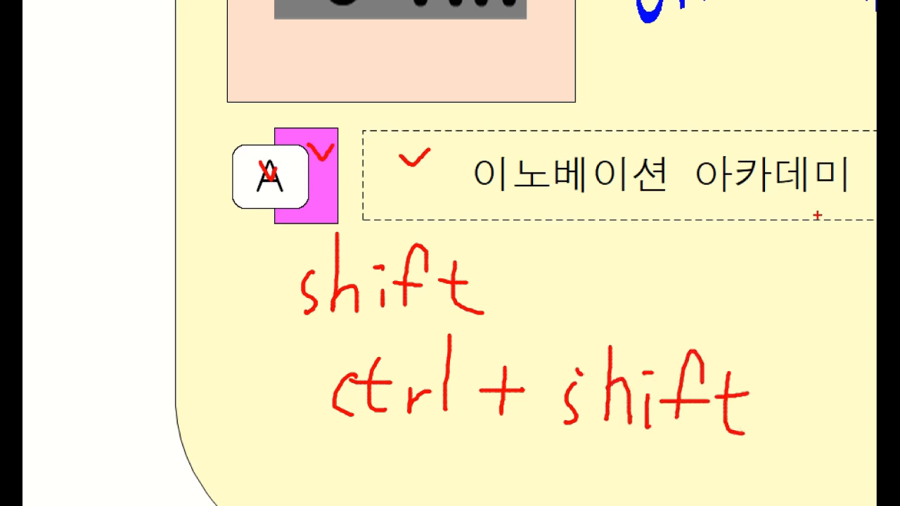
mouse_move(799, 183)
mouse_down()
mouse_move(807, 295)
mouse_move(819, 318)
mouse_move(818, 444)
mouse_move(837, 470)
mouse_up()
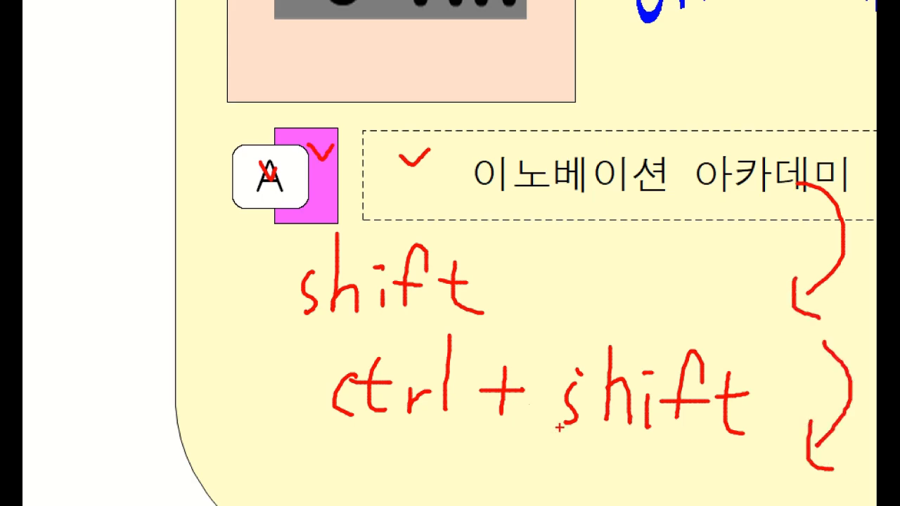
key(Escape)
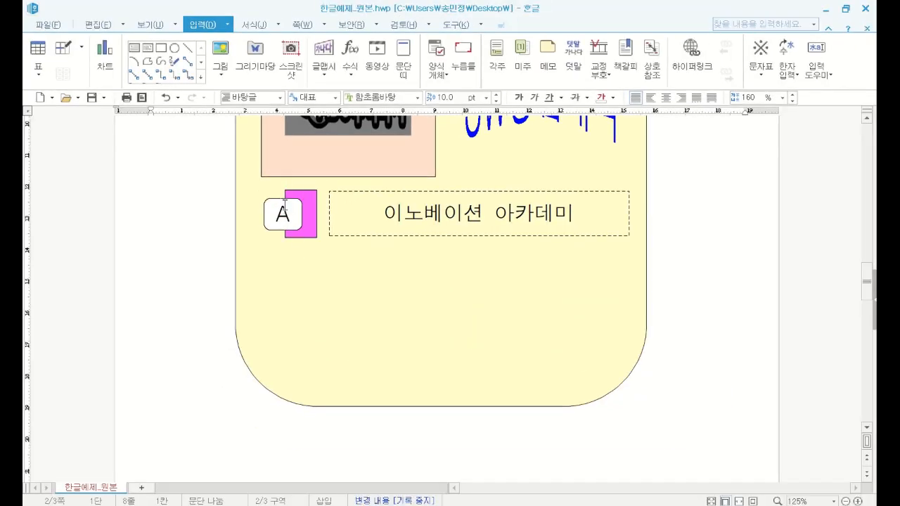
Step: Copy the A label, its magenta rectangle and the dashed text box together straight down twice, making three evenly spaced rows
click(285, 204)
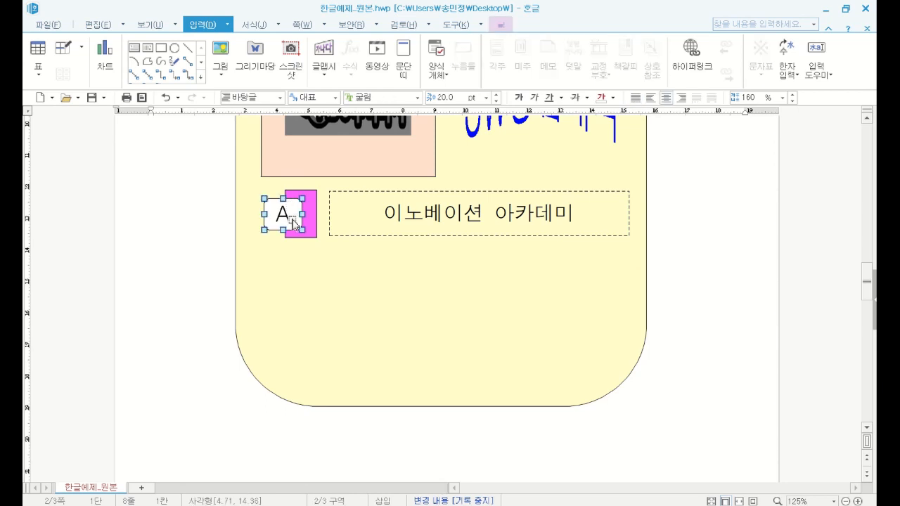
shift+click(313, 217)
shift+click(414, 212)
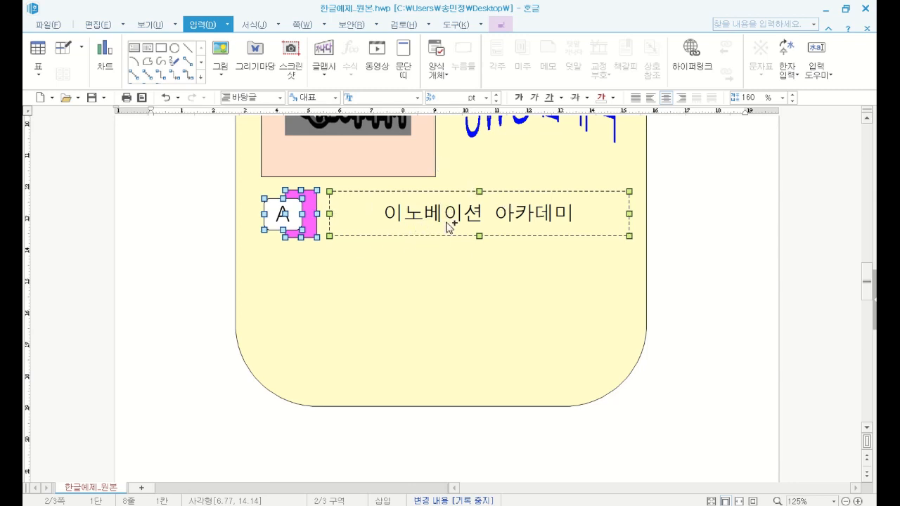
drag(478, 215, 477, 340)
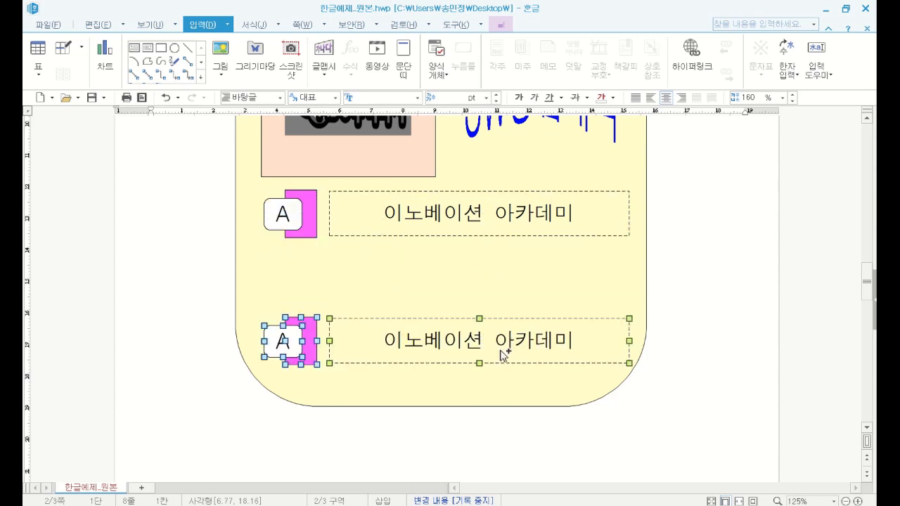
drag(487, 344, 492, 280)
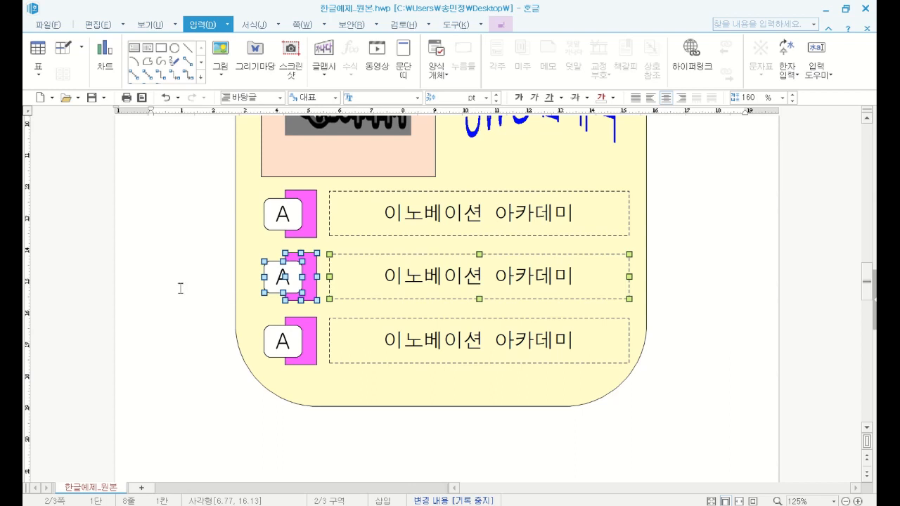
click(164, 312)
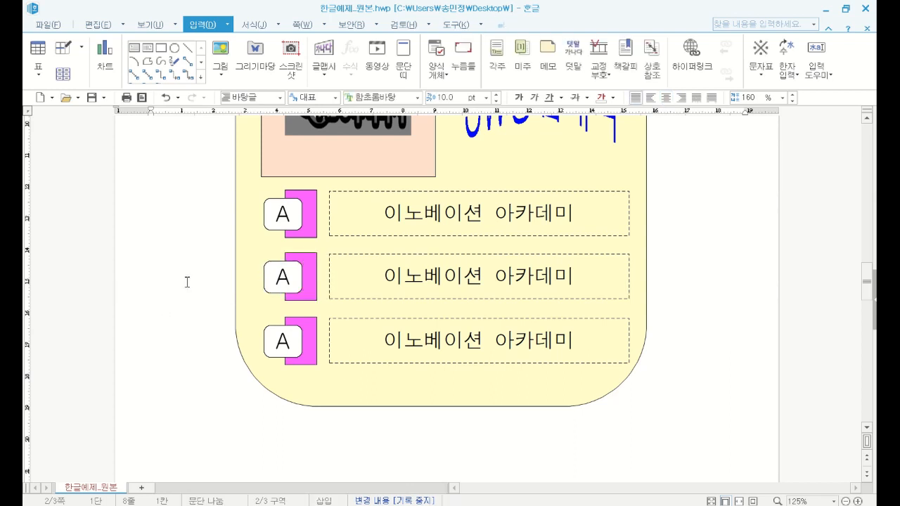
Step: Change the label in the second row to "B" and the label in the third row to "C"
double_click(283, 277)
text(ㅠ)
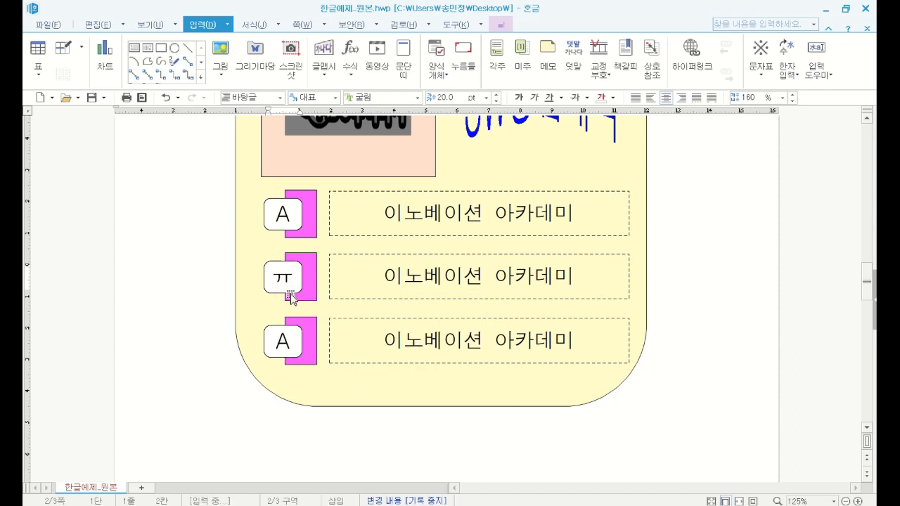
key(BackSpace)
text(B)
double_click(282, 341)
text(C)
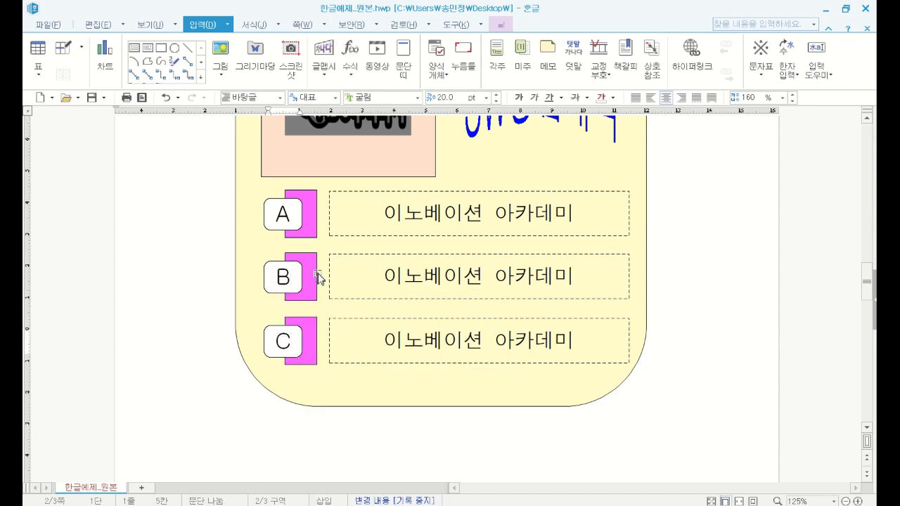
Step: Set the fill colour of the rectangle behind the B label to light orange in its object properties
click(312, 282)
double_click(312, 282)
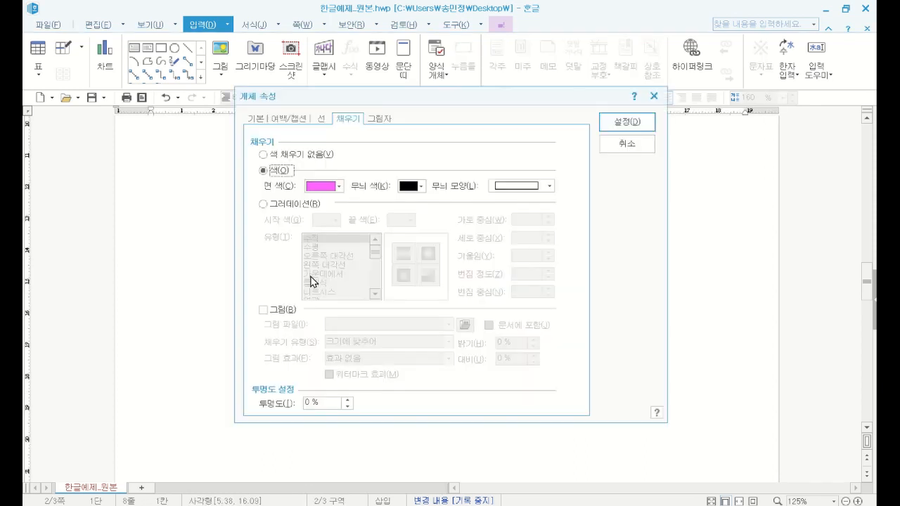
click(339, 186)
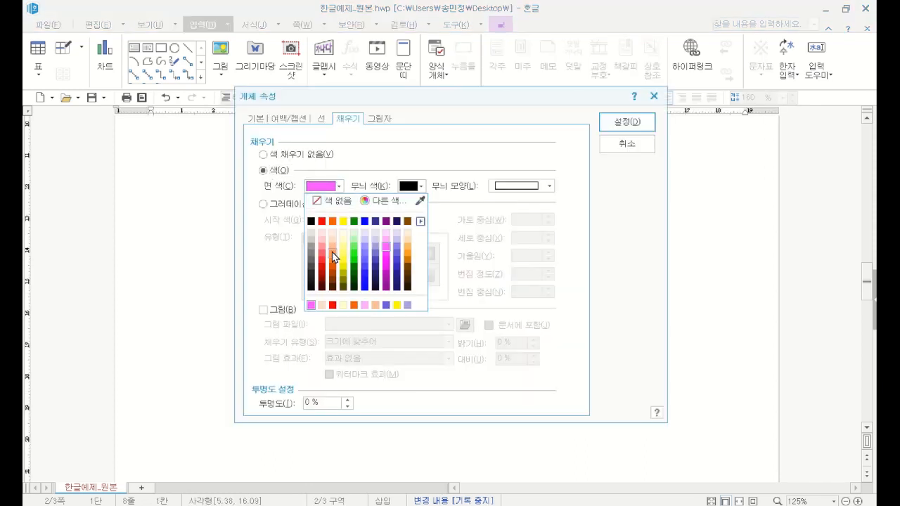
click(333, 262)
click(613, 128)
Step: Set the fill colour of the rectangle behind the C label to yellow and deselect it
double_click(316, 337)
click(339, 187)
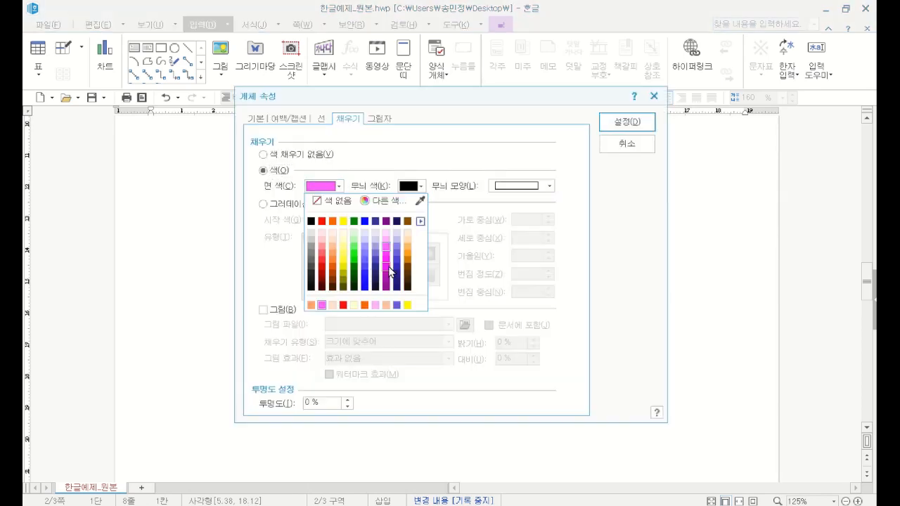
click(346, 264)
click(638, 122)
click(286, 432)
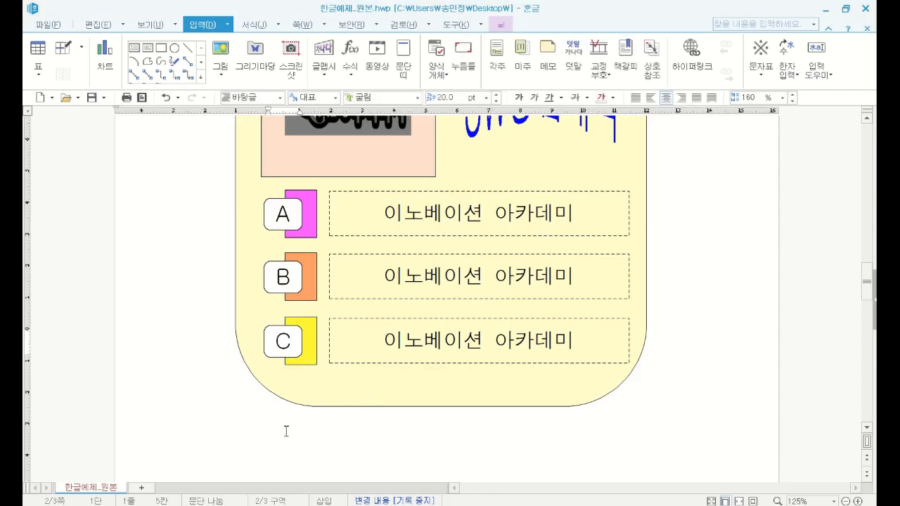
Step: Replace the text in row B's dashed text box with "인공지능 대학원"
click(395, 280)
drag(386, 275, 604, 274)
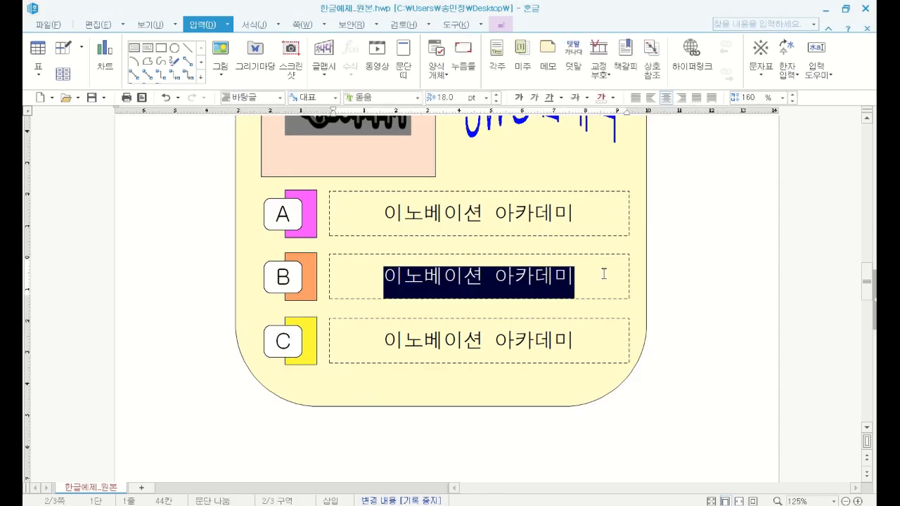
text(DLSRH)
key(BackSpace)
key(BackSpace)
key(BackSpace)
key(BackSpace)
key(BackSpace)
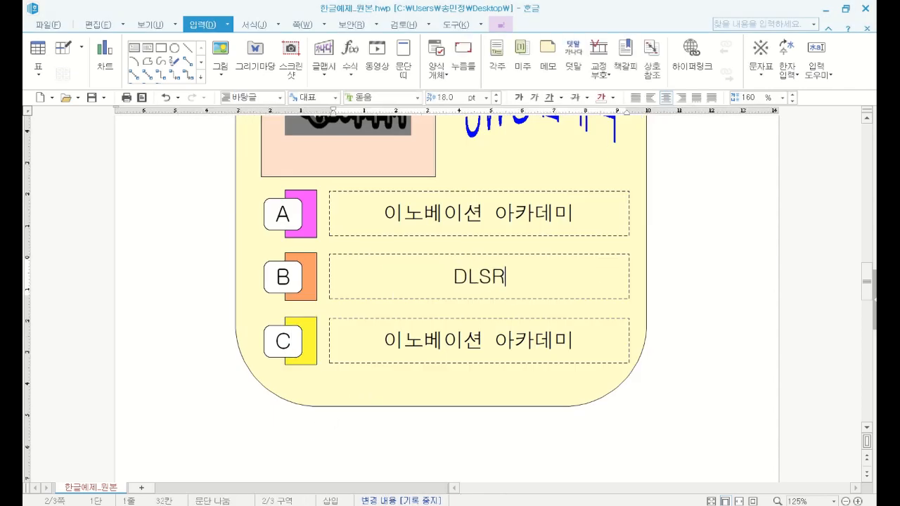
key(Hangul)
text(ㅇ인공지능 대학워)
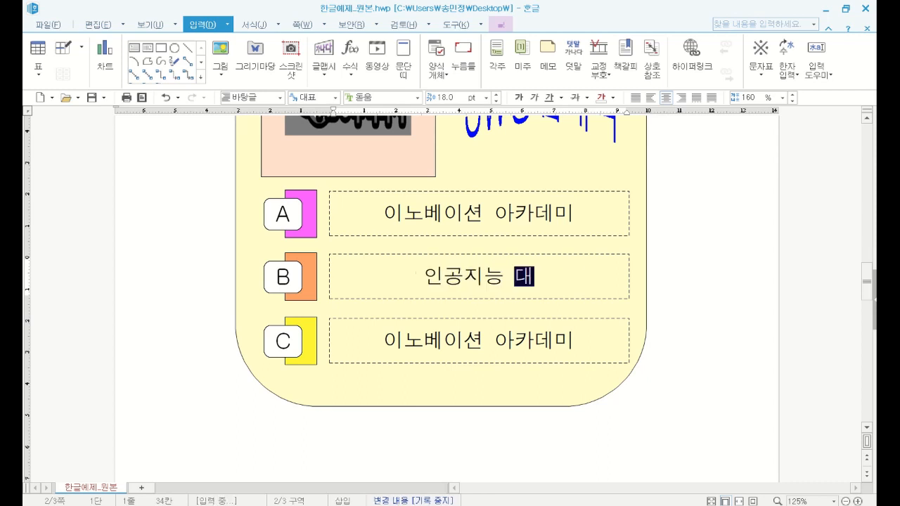
text(ㄴ)
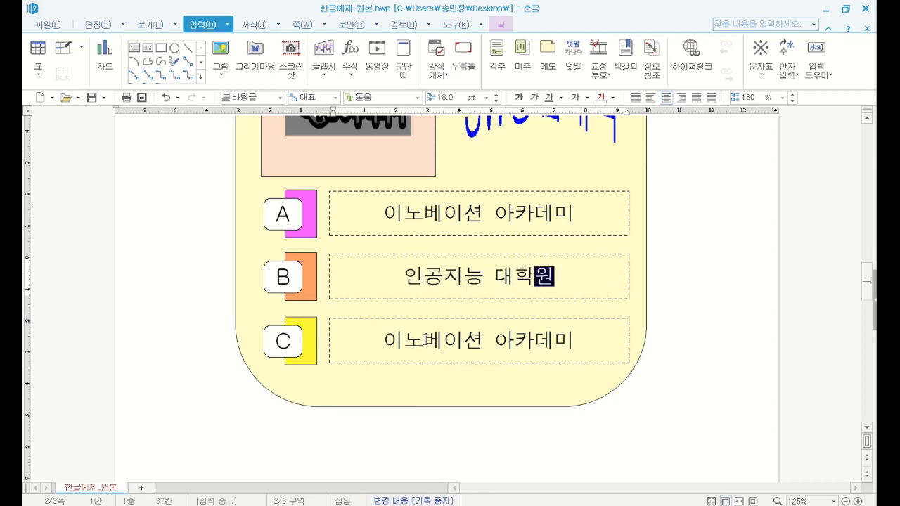
Step: Edit the text in row C's dashed text box to read "ICT 이노베이션 스퀘어" and leave the box
click(377, 345)
text(ICT)
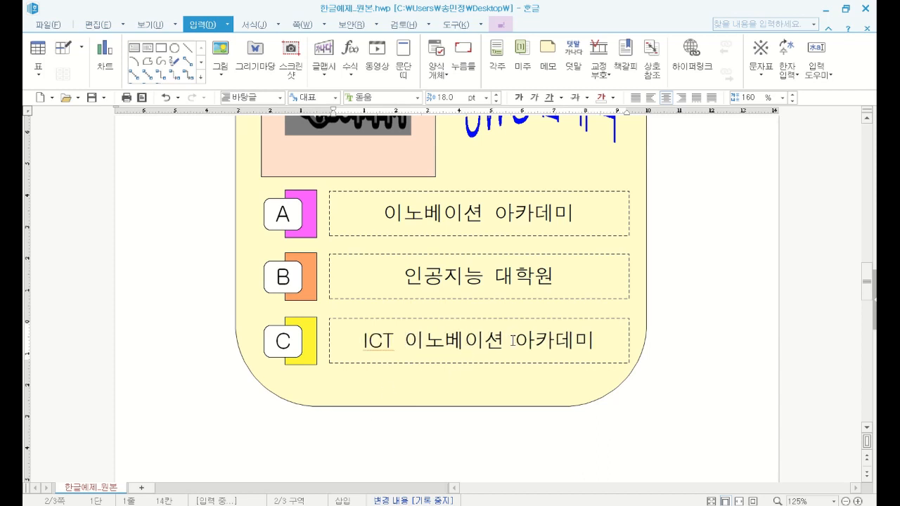
drag(513, 340, 595, 341)
text(TMZ)
key(BackSpace)
key(BackSpace)
key(BackSpace)
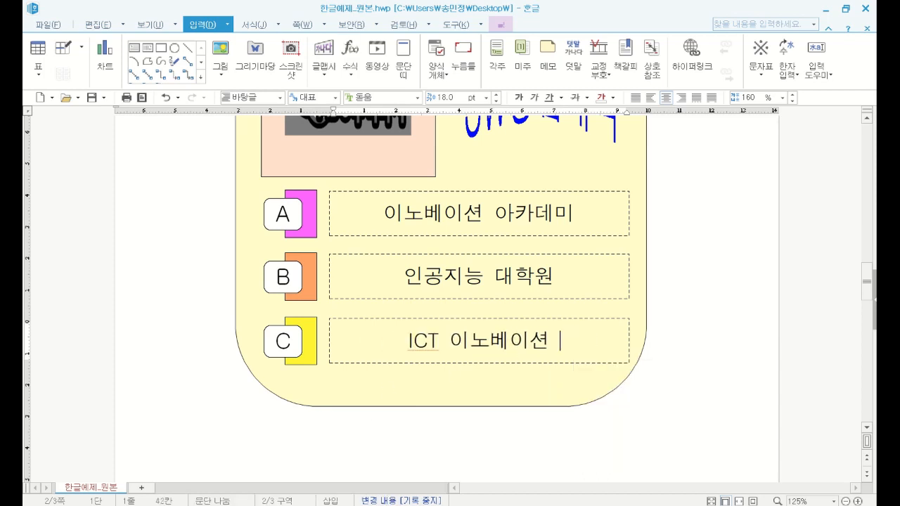
text(스퀘어)
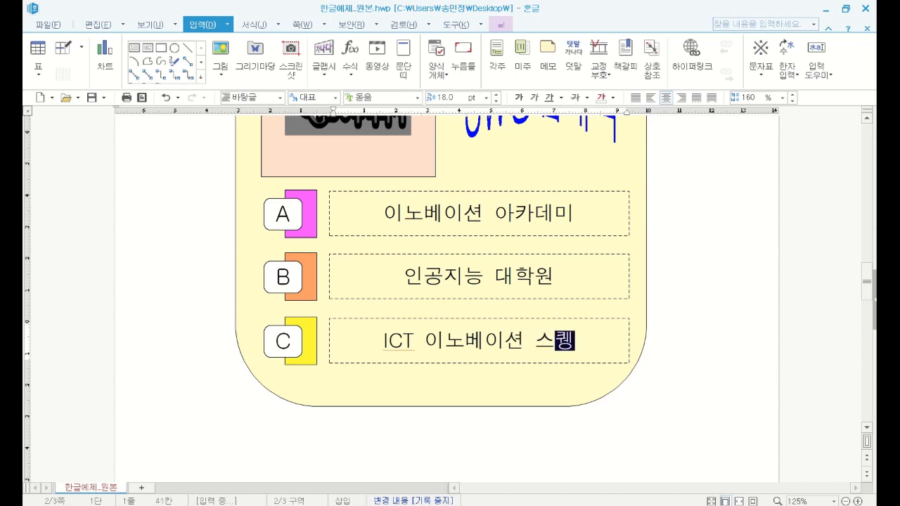
click(650, 342)
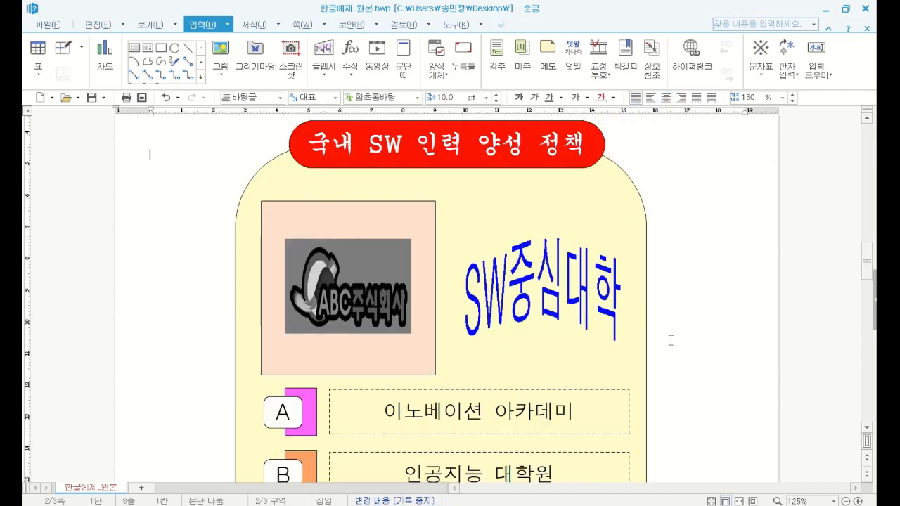